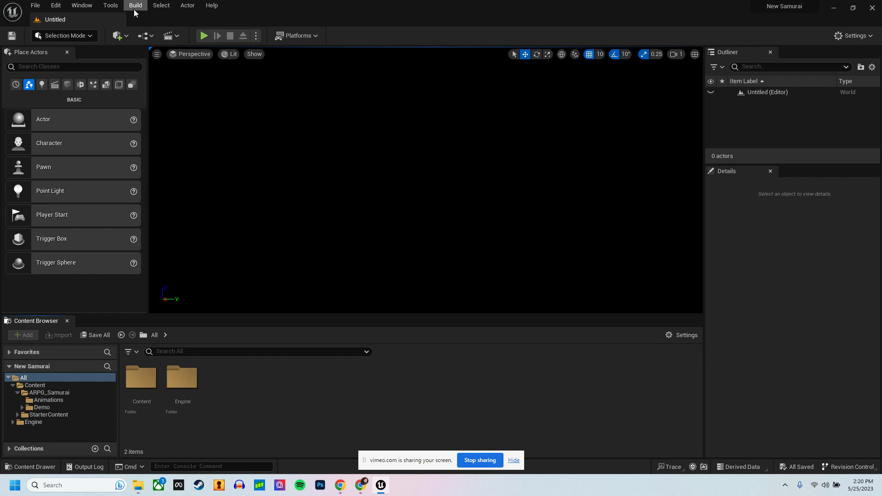
- Load the UE4 Classic Layout for the editor
click(83, 7)
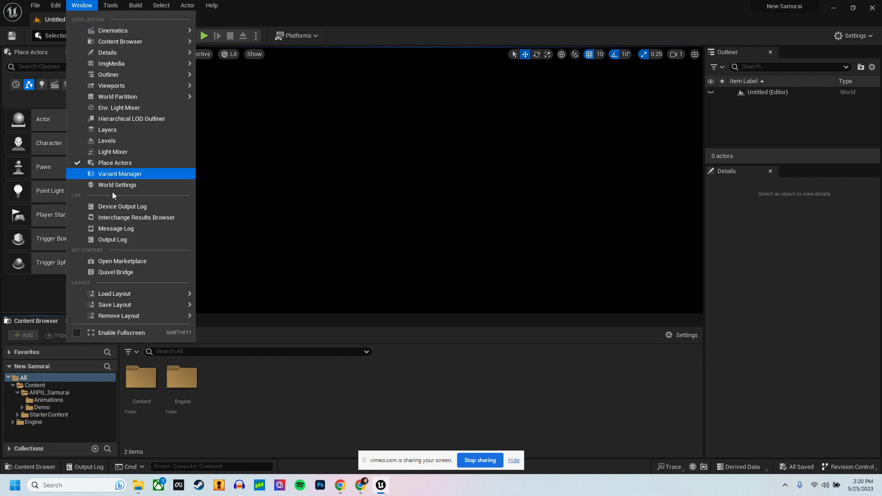
mouse_move(131, 294)
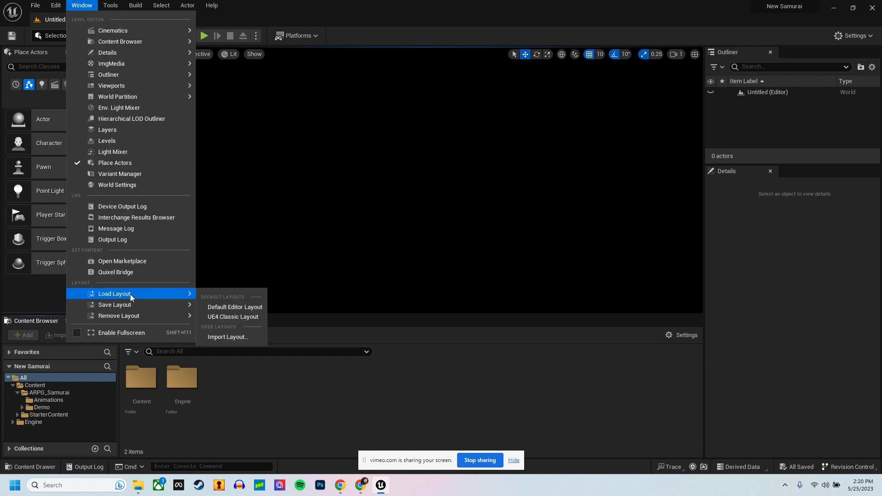
click(228, 317)
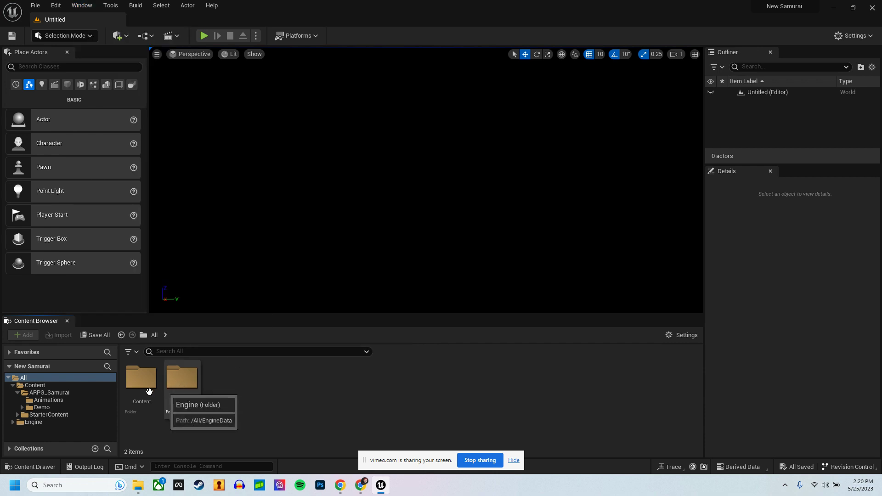
- Browse the project folders to ARPG_Samurai/Demo/Mannequin/Character/Mesh and examine its mannequin assets
click(17, 415)
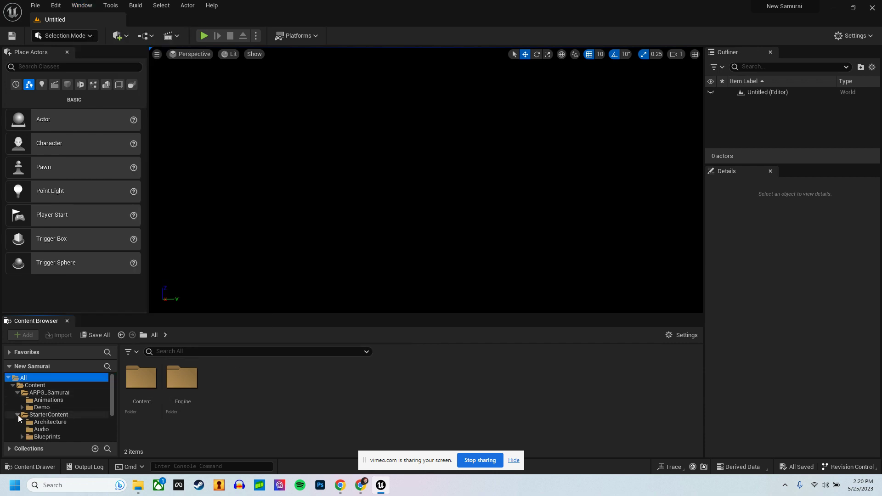
click(18, 414)
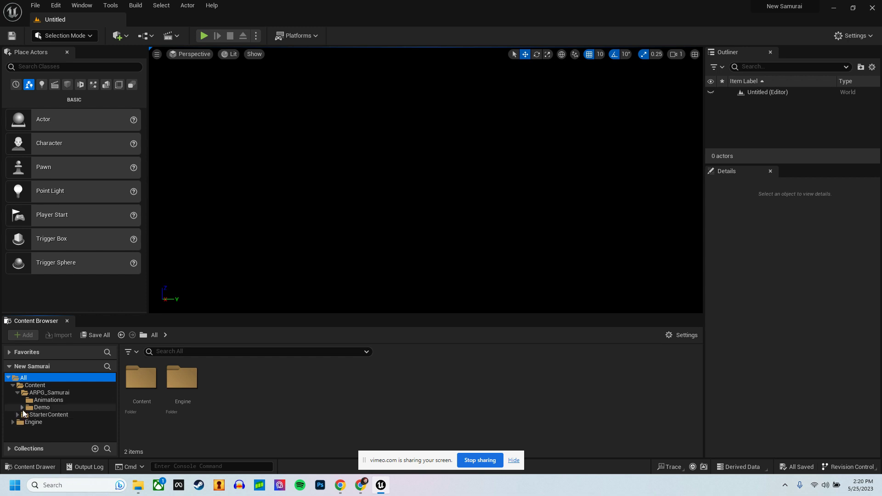
click(22, 407)
scroll(23, 410, down, 1)
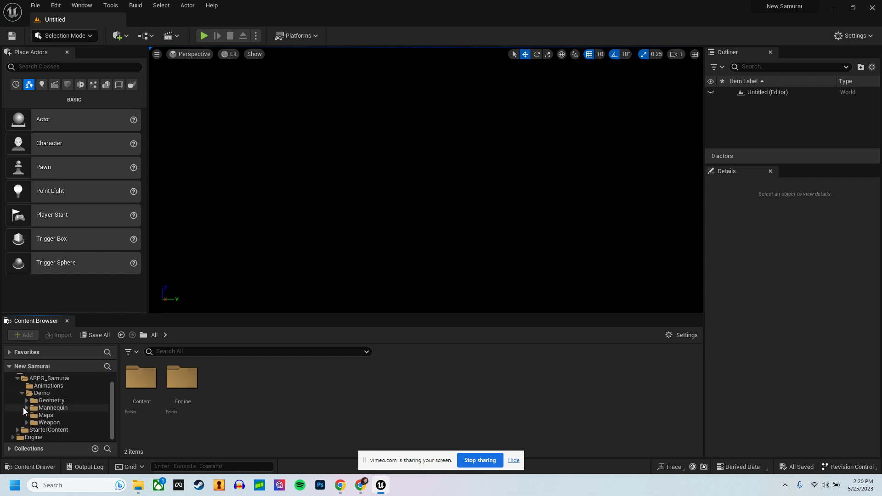
click(52, 407)
double_click(136, 386)
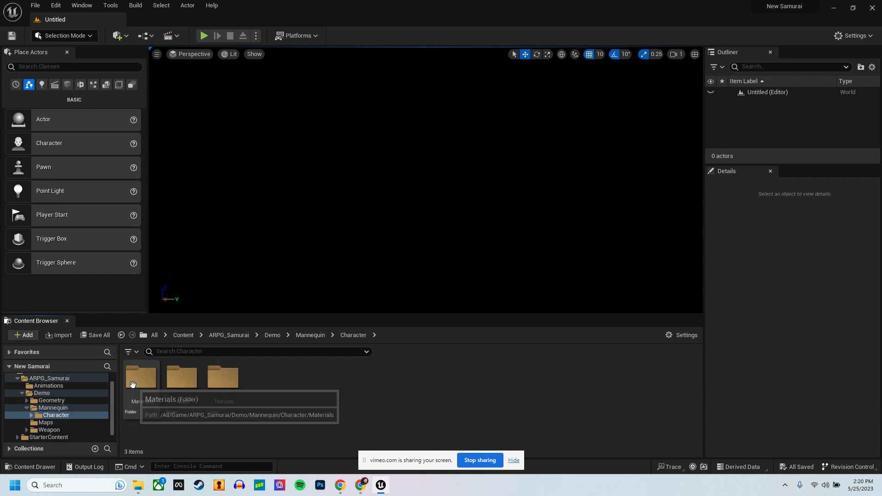
double_click(182, 378)
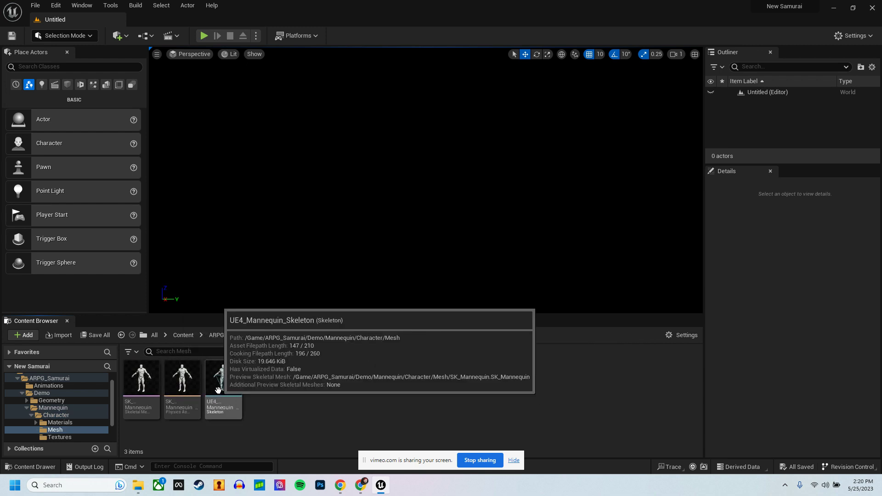
- Collapse the Character, Mannequin and Demo folders inside ARPG_Samurai in the project folder tree
scroll(66, 407, up, 1)
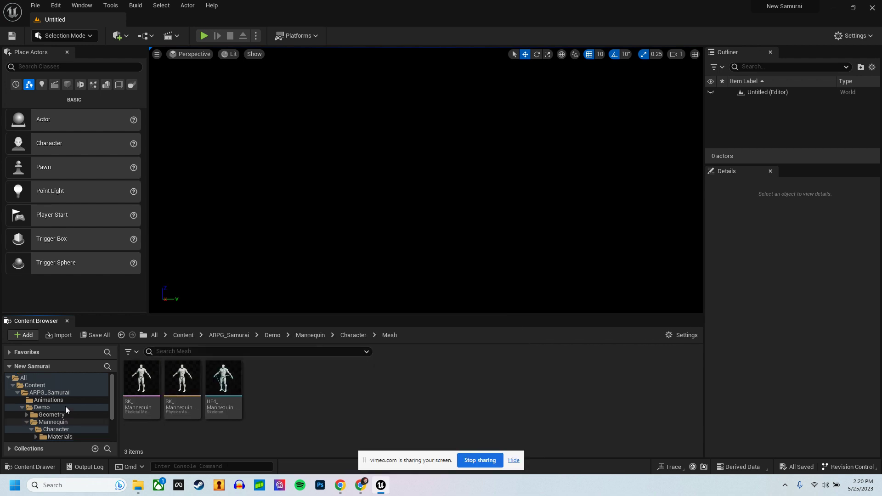
click(22, 406)
click(22, 407)
scroll(73, 409, down, 1)
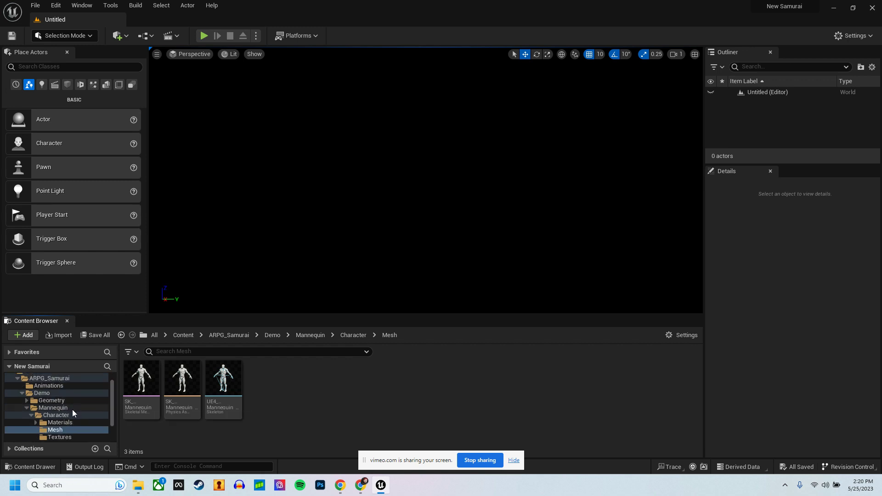
click(31, 414)
click(27, 408)
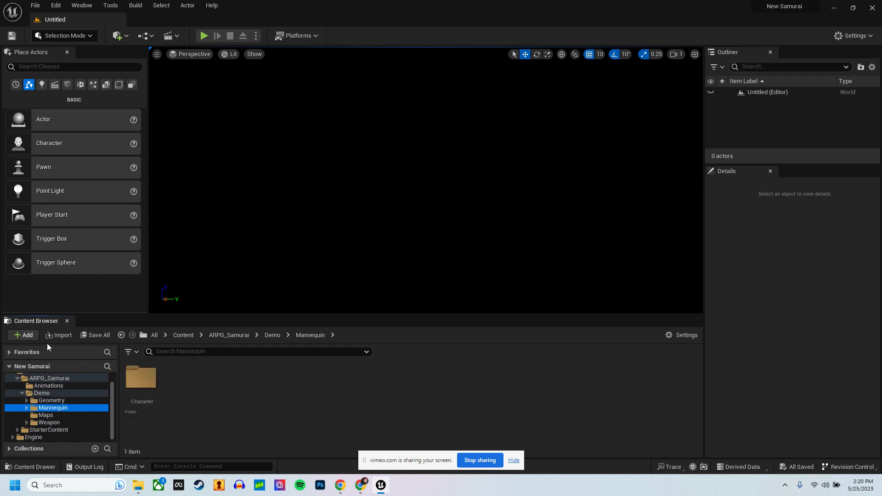
scroll(28, 395, up, 1)
click(22, 408)
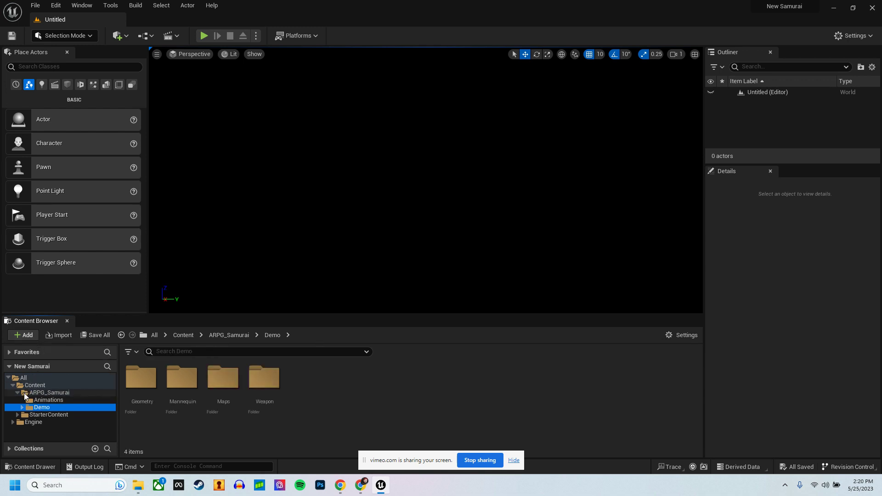
- Add the Third Person blueprint feature pack to the project's Content folder and close the content dialog
click(34, 385)
click(23, 335)
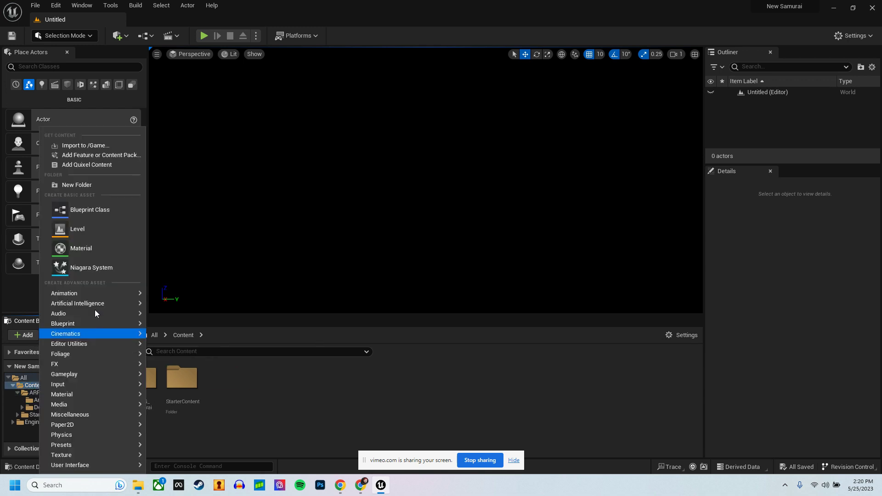
click(111, 155)
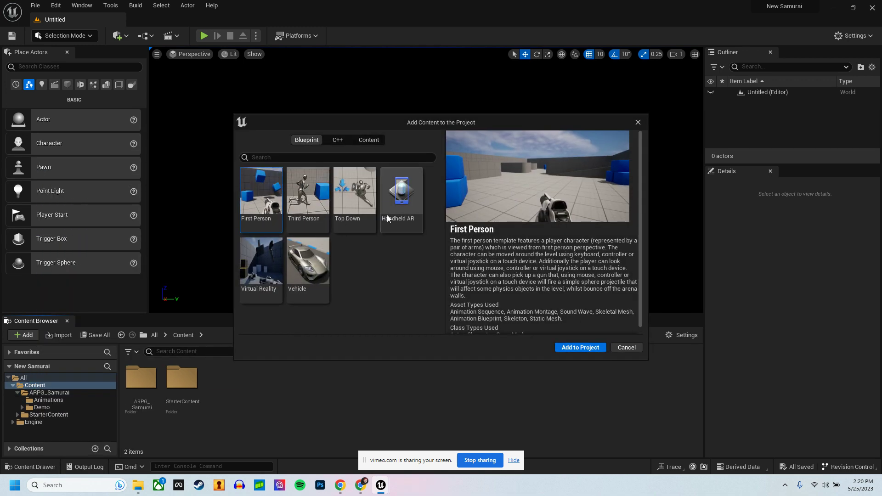
click(315, 192)
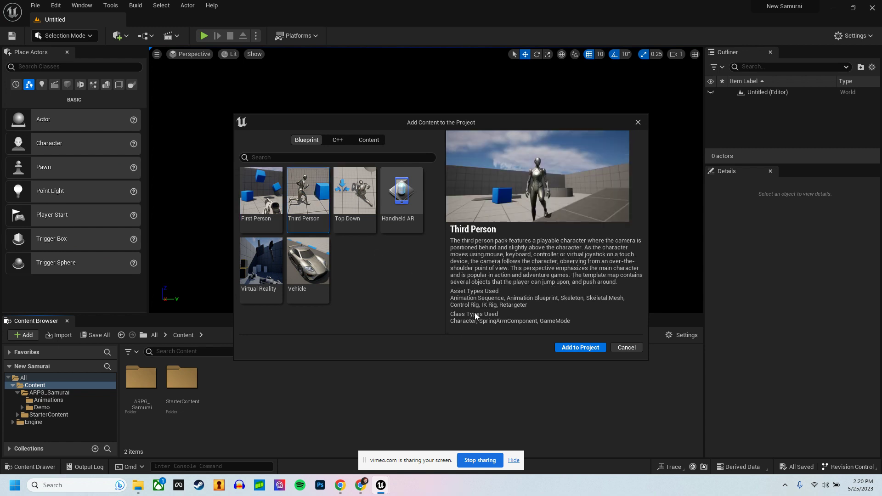
click(574, 347)
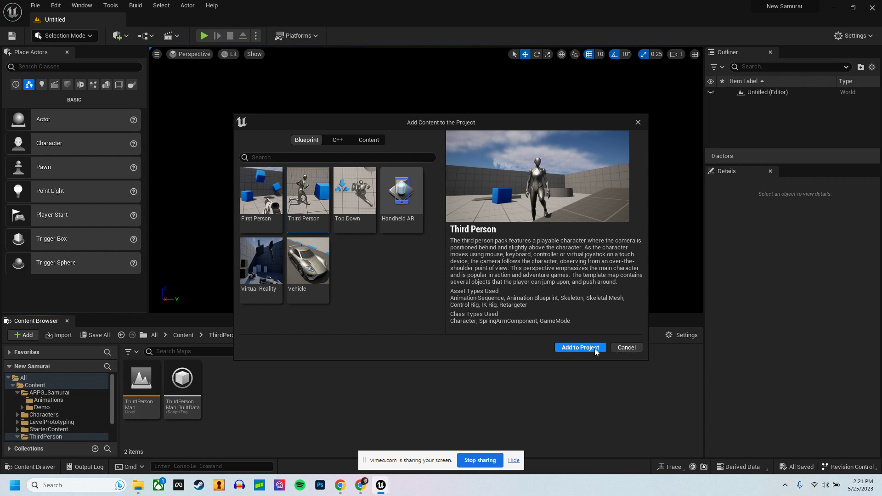
click(626, 348)
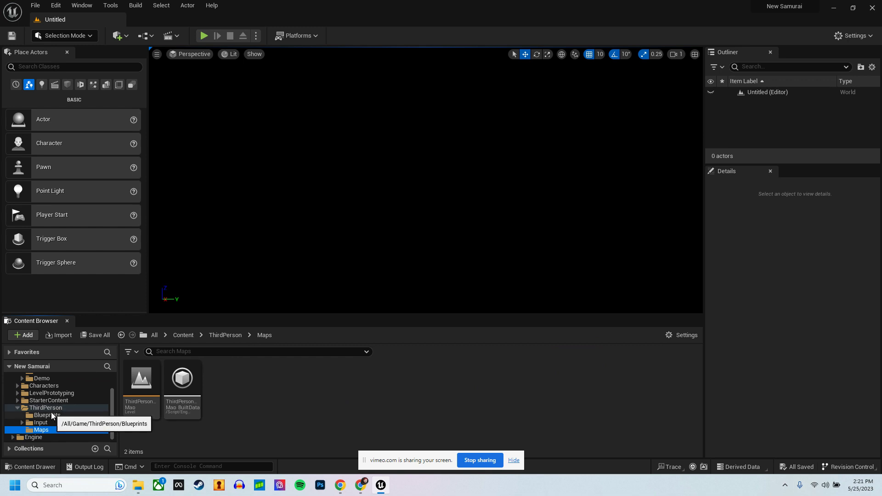
- Force-delete the Characters folder from Content despite its remaining references, and save all changes
scroll(50, 428, up, 2)
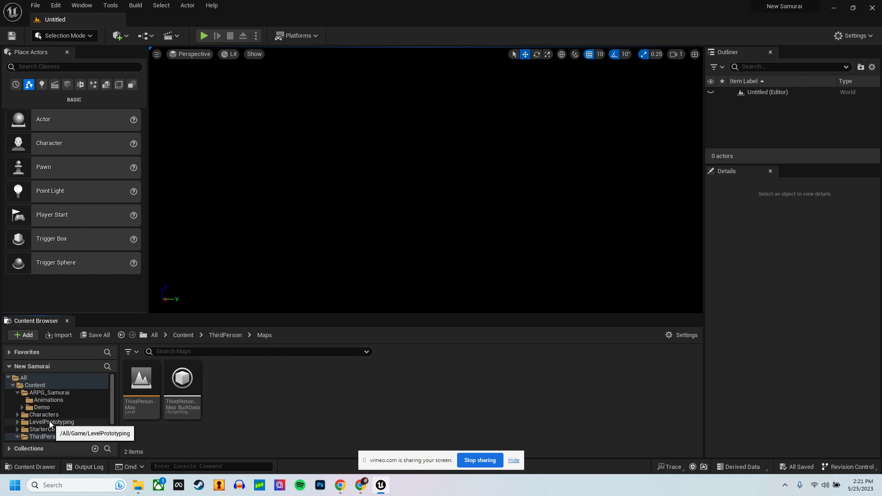
click(49, 415)
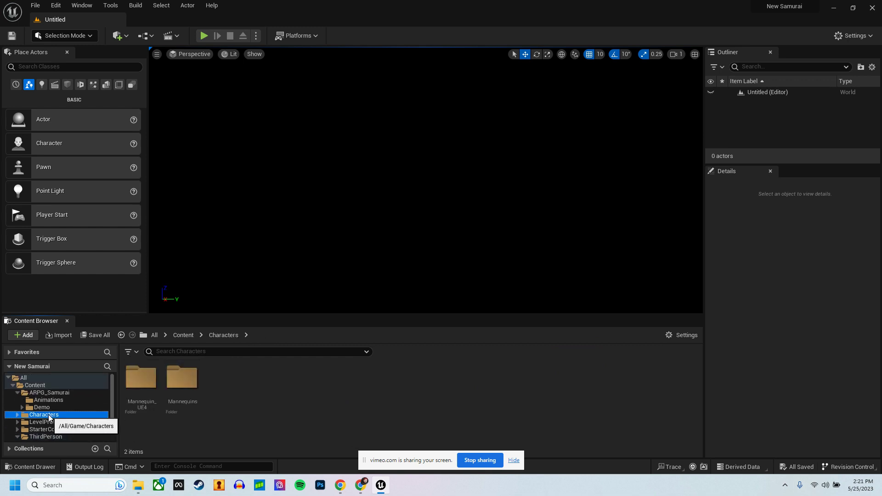
right_click(50, 416)
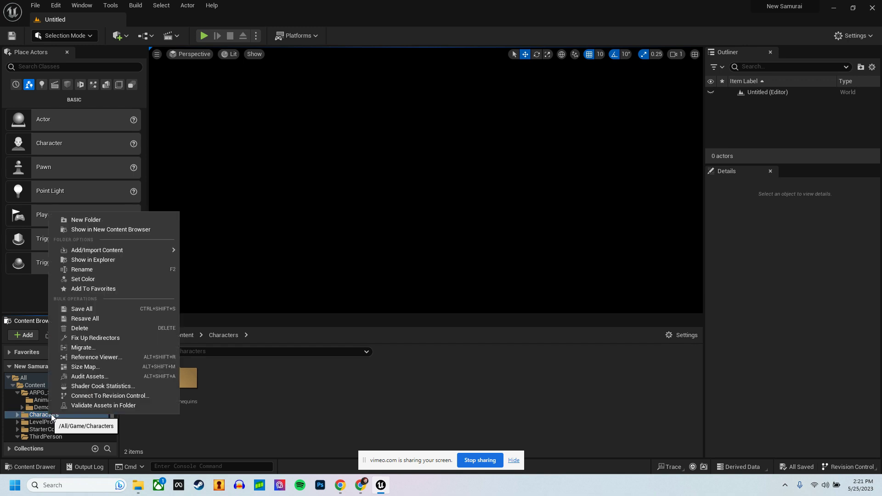
click(90, 328)
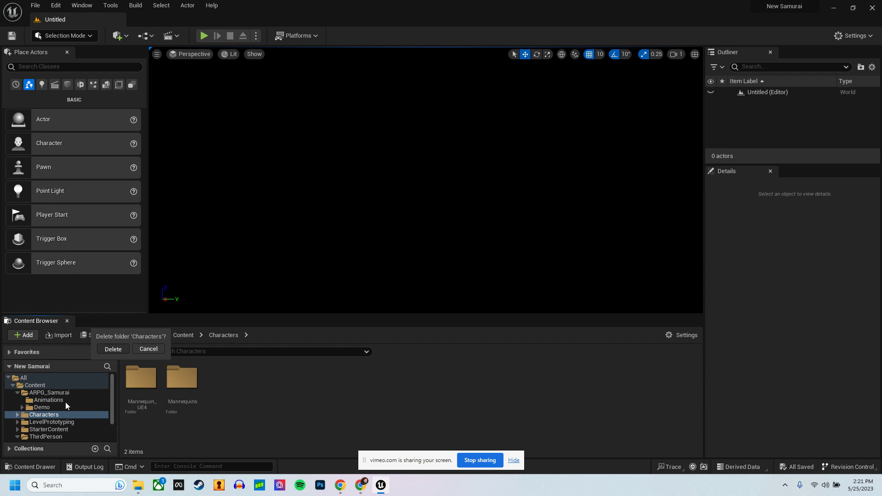
key(Return)
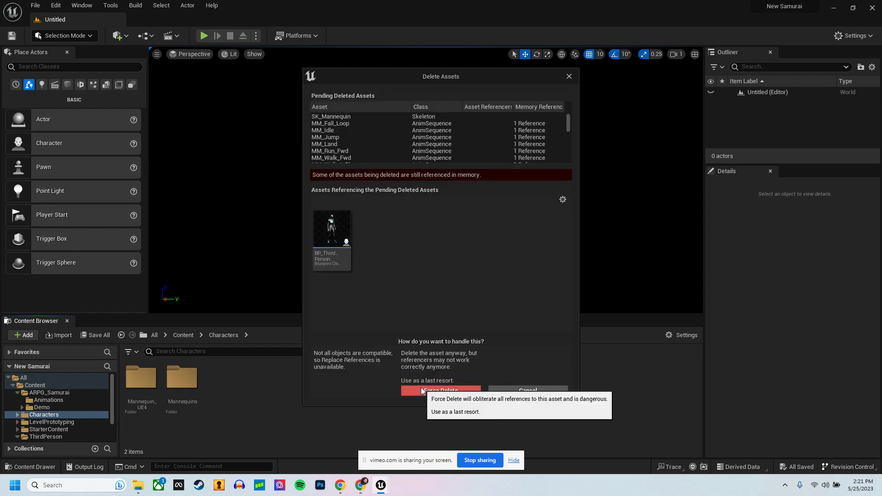
click(422, 391)
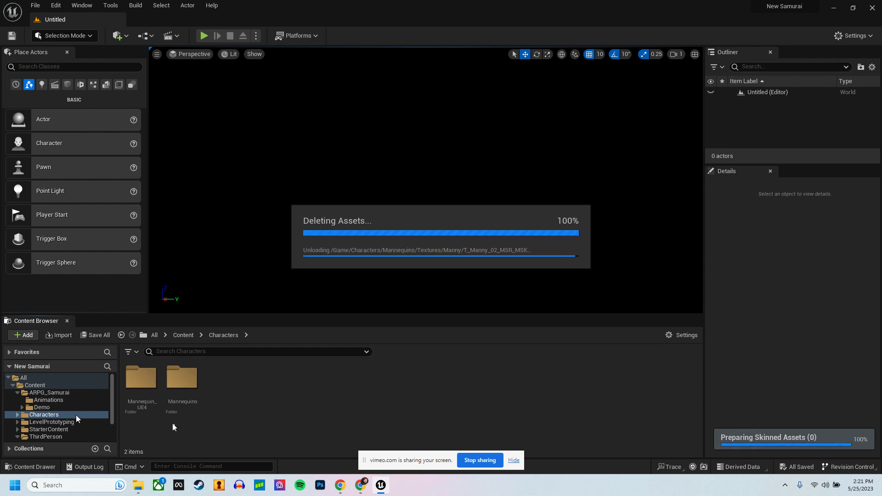
click(36, 6)
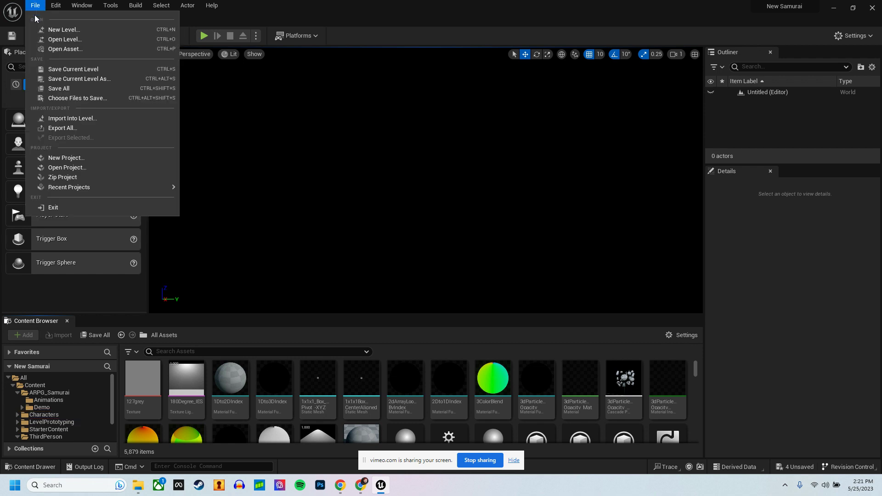
click(73, 90)
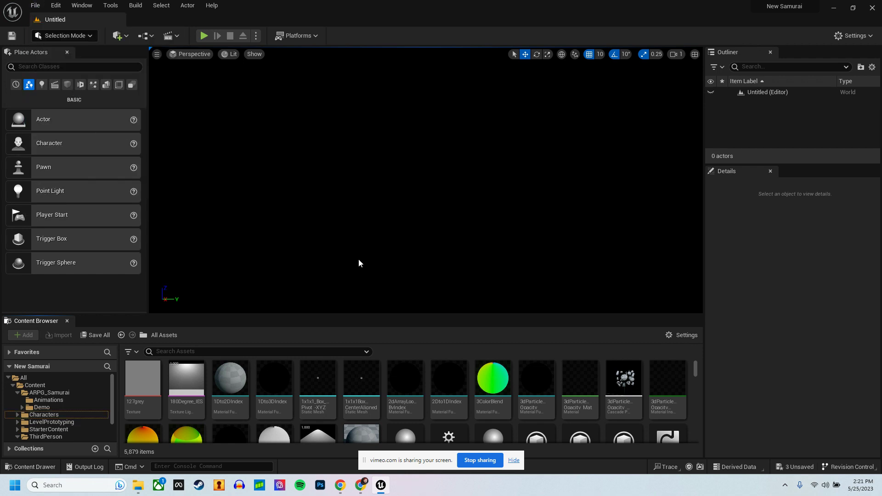
- Open BP_ThirdPersonCharacter from the ThirdPerson/Blueprints folder and show its 3D viewport
click(41, 437)
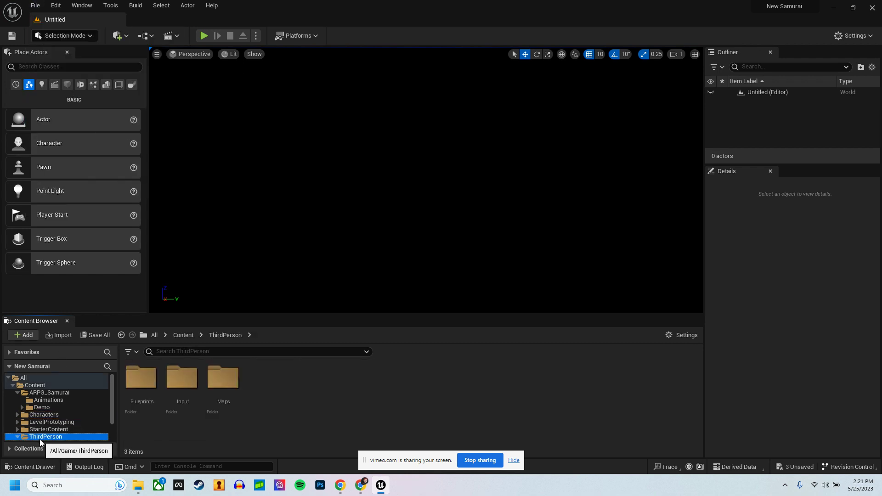
double_click(138, 377)
double_click(134, 376)
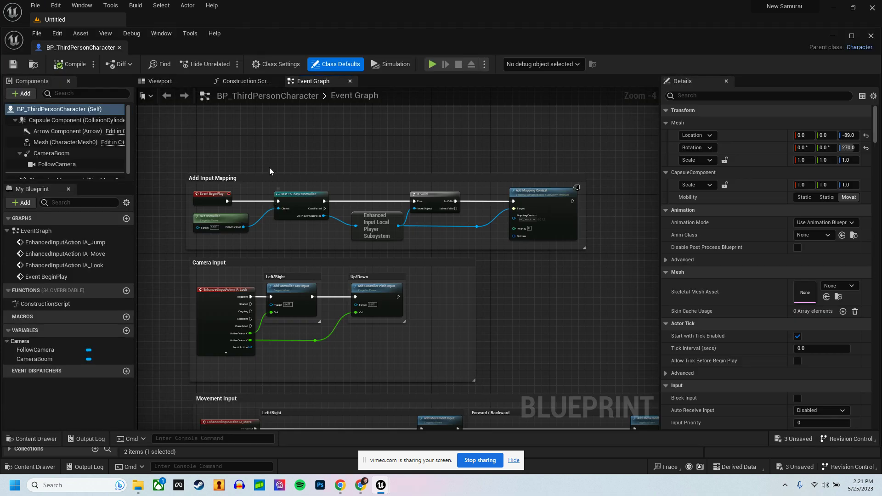
click(176, 84)
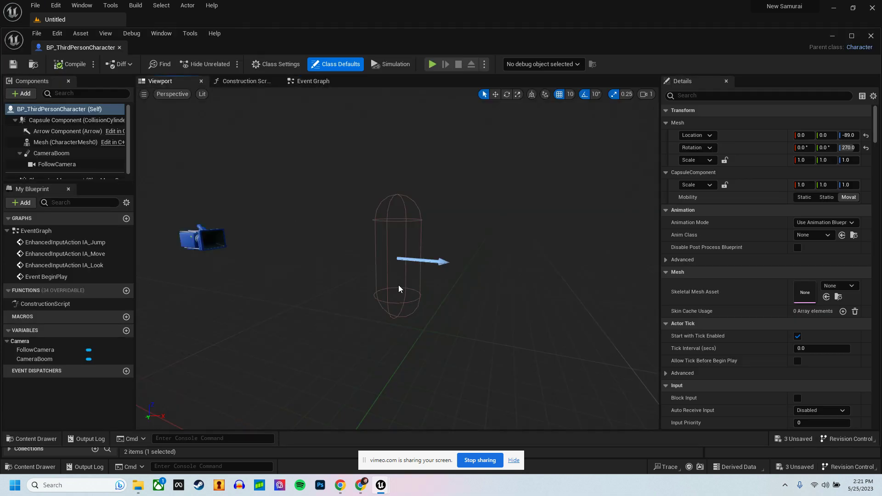
- Assign SK_Mannequin as the Mesh component's skeletal mesh asset, then compile and save the character blueprint
click(62, 145)
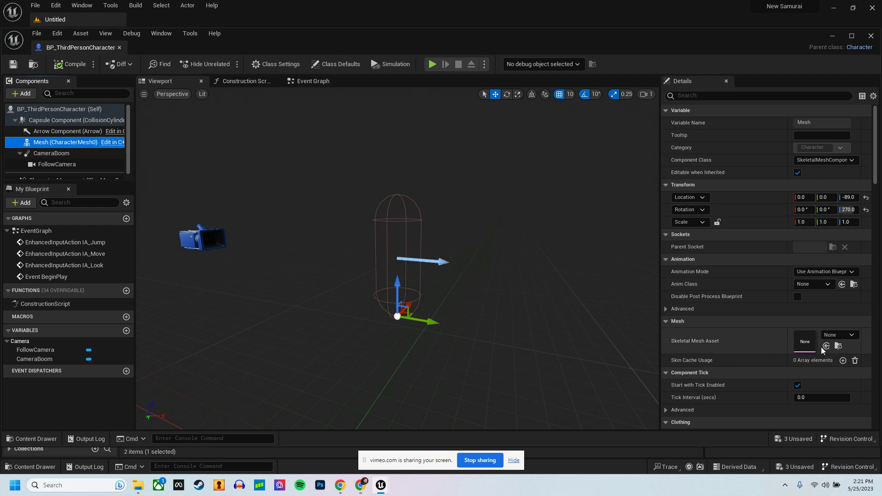
click(839, 335)
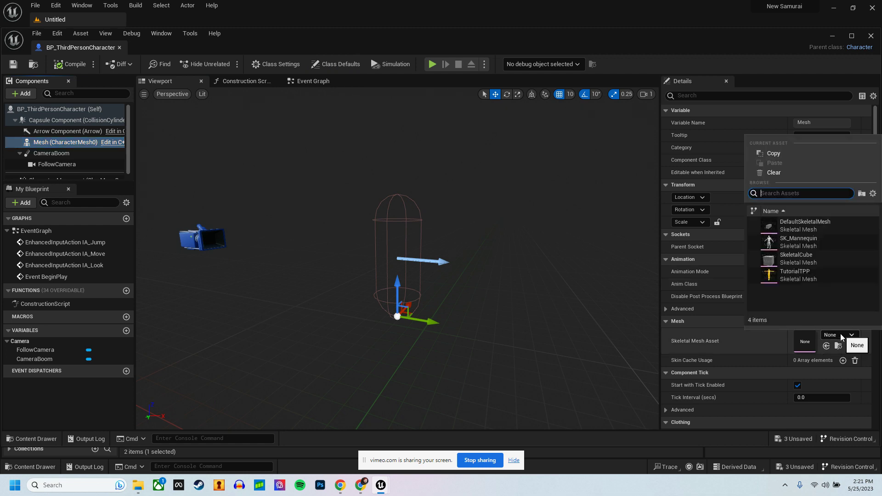
click(799, 242)
mouse_move(502, 299)
alt+mouse_down()
mouse_move(262, 290)
mouse_move(501, 296)
alt+mouse_up()
click(73, 68)
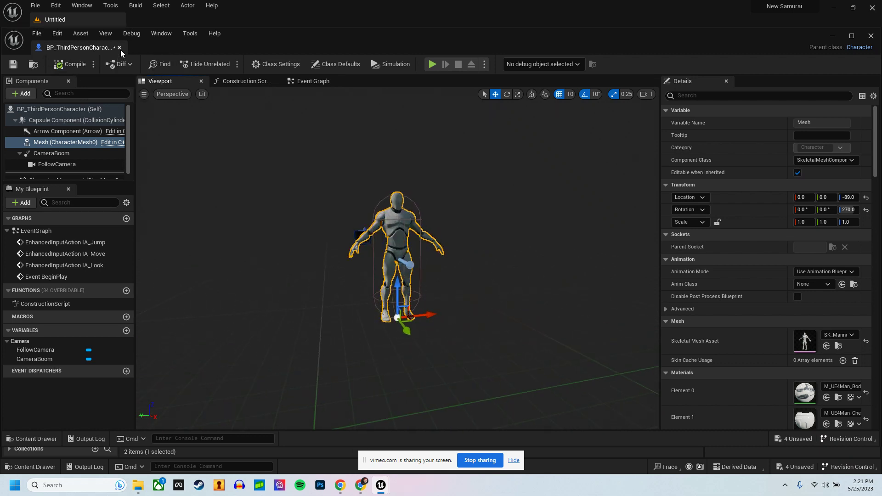
click(17, 65)
- Check the mesh's available Anim Class options and dock the character blueprint beside the Untitled level, returning to the level
click(814, 285)
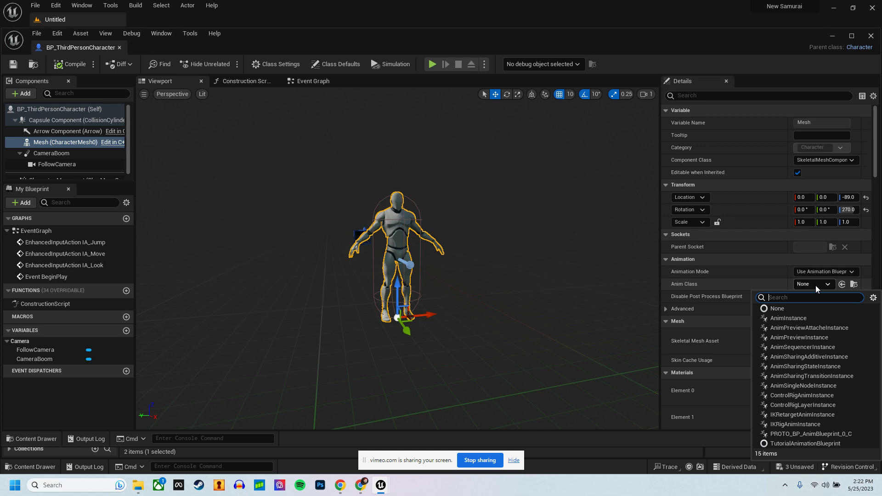
drag(80, 47, 202, 22)
click(103, 18)
- Create an animation blueprint named Samurai_AnimBp for UE4_Mannequin_Skeleton in the ThirdPerson/Blueprints folder and open it
click(244, 407)
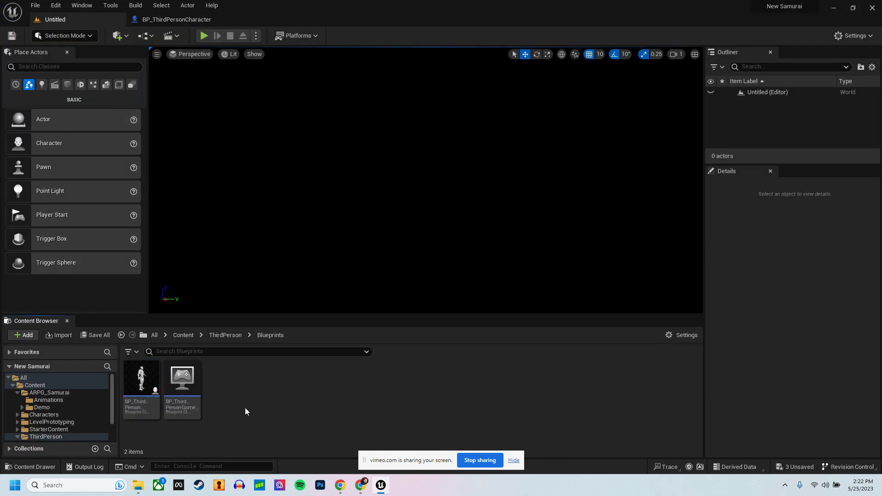
right_click(234, 403)
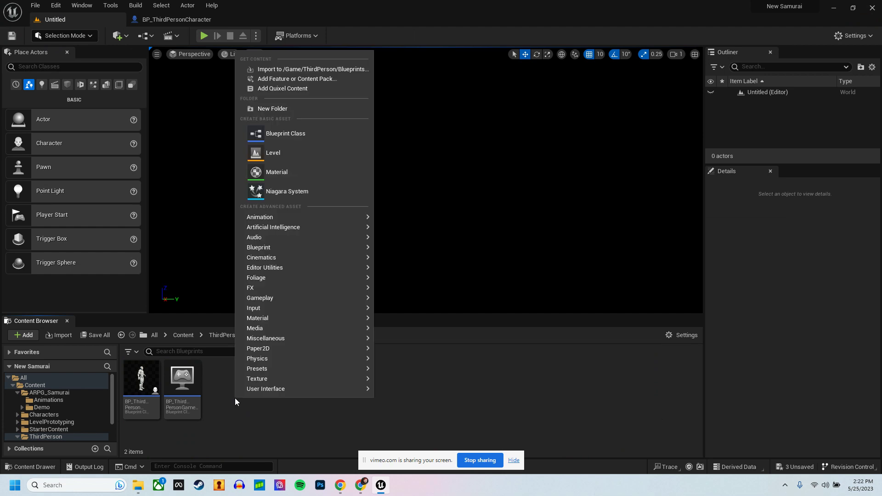
mouse_move(285, 219)
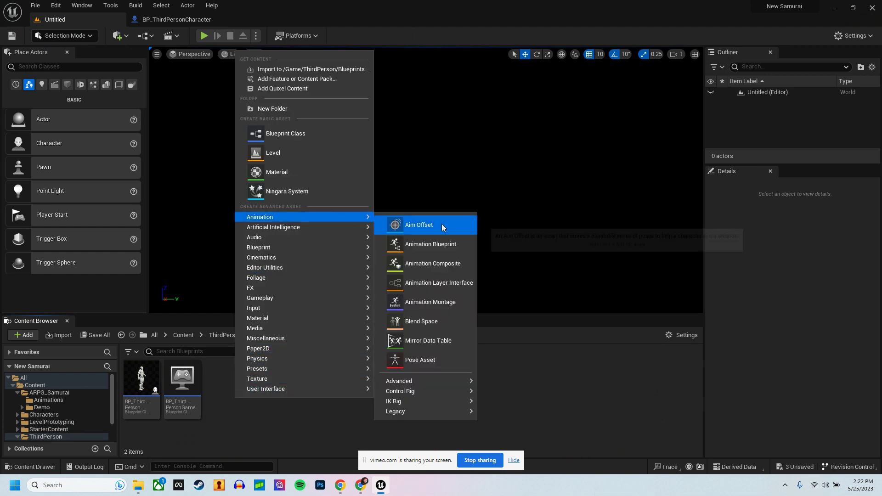
click(444, 244)
click(432, 233)
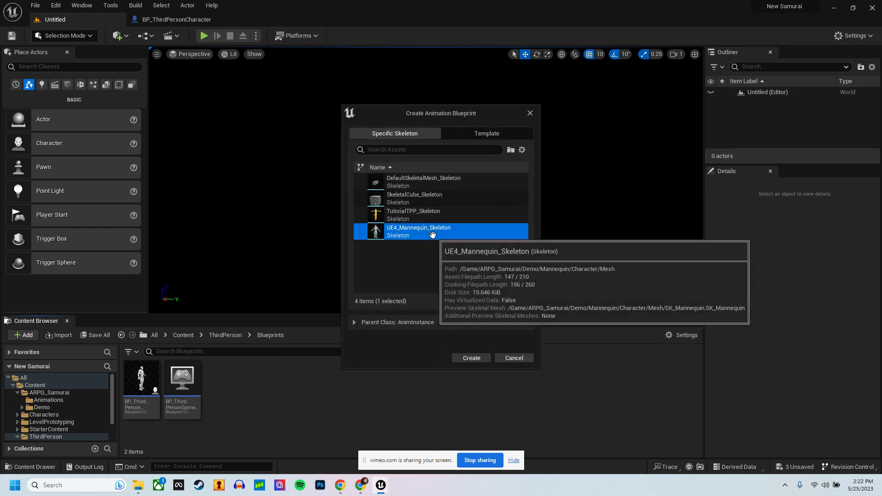
click(471, 359)
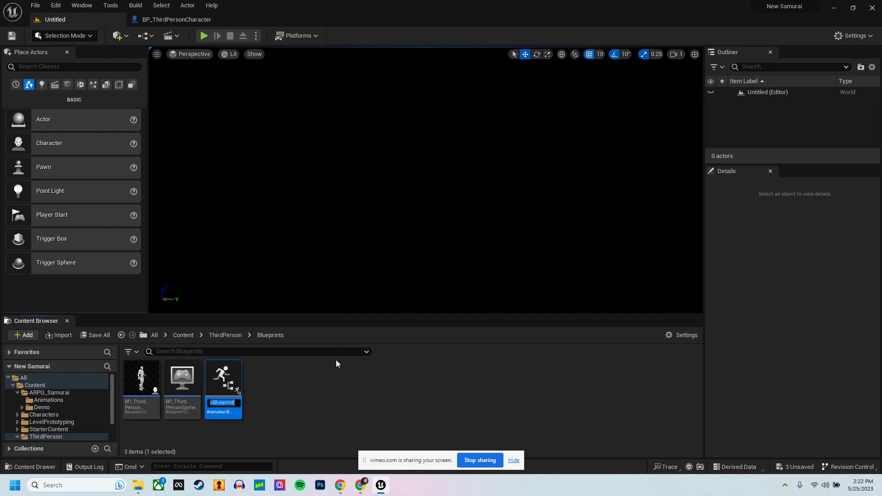
text(Samurai)
text(_)
text(AnimBp)
key(Return)
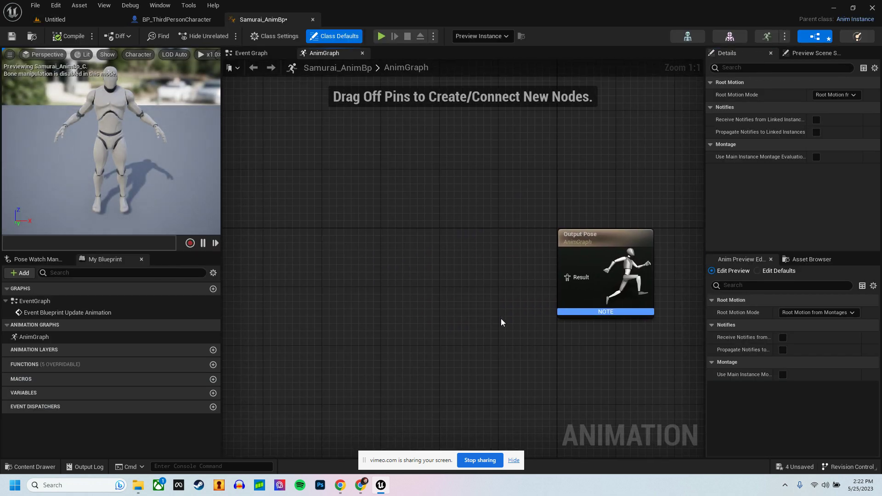
- Add a State Machine node to the AnimGraph and connect it to the Output Pose result
right_click(343, 280)
text(state)
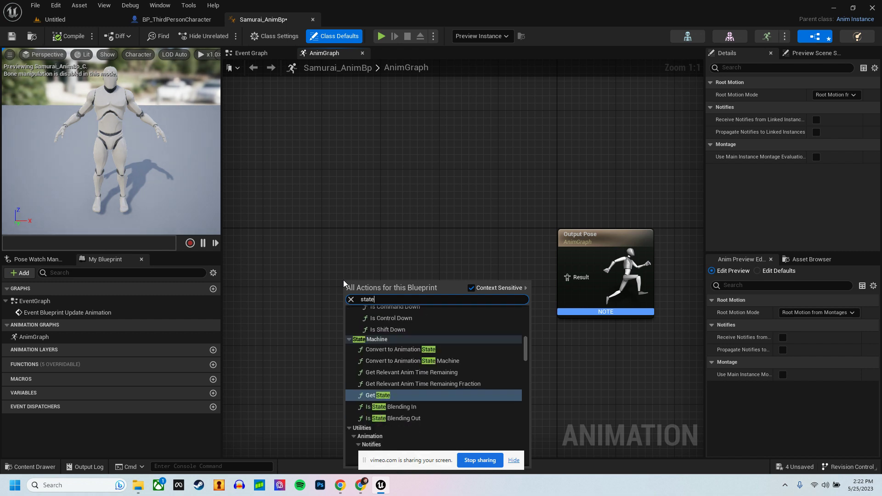
text( machine)
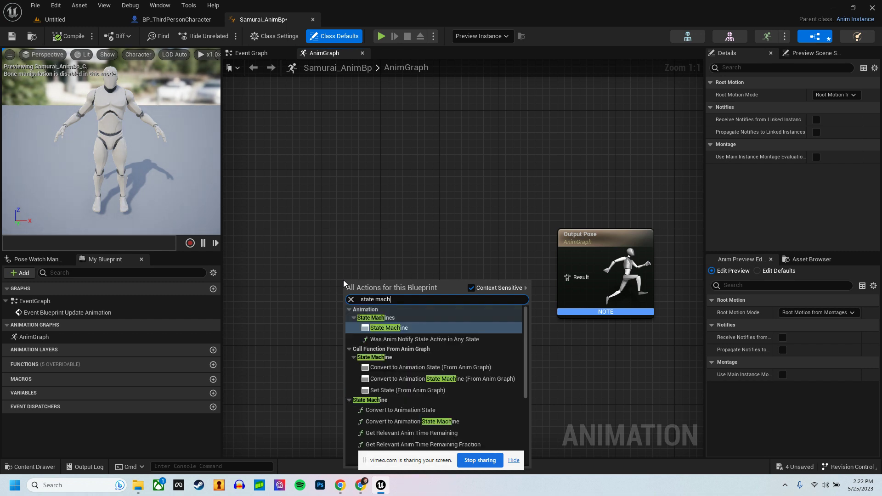
key(Return)
drag(396, 307, 560, 289)
- Insert a DefaultSlot node between the state machine and the Output Pose, then compile the animation blueprint
drag(367, 289, 422, 267)
text(slot)
key(Return)
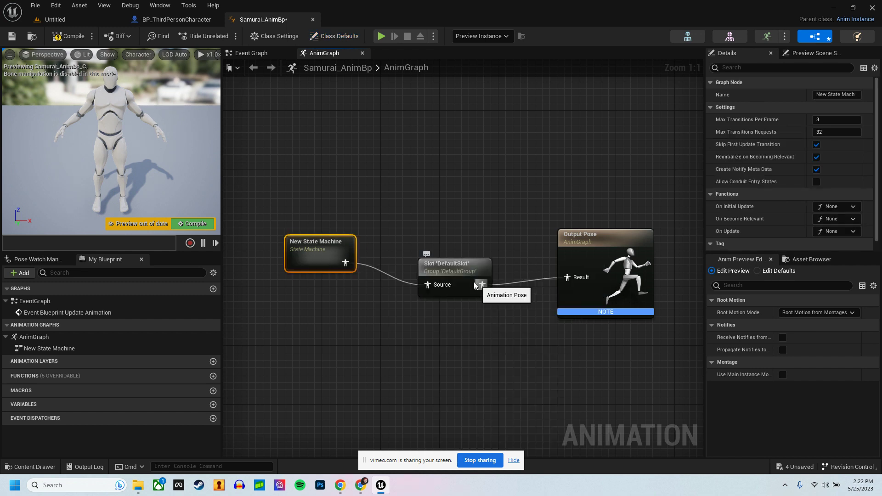
drag(460, 271, 460, 234)
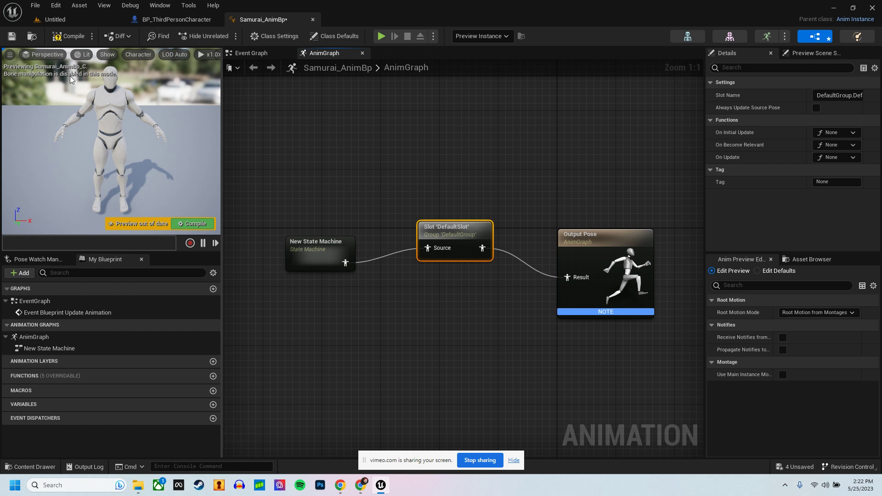
click(67, 36)
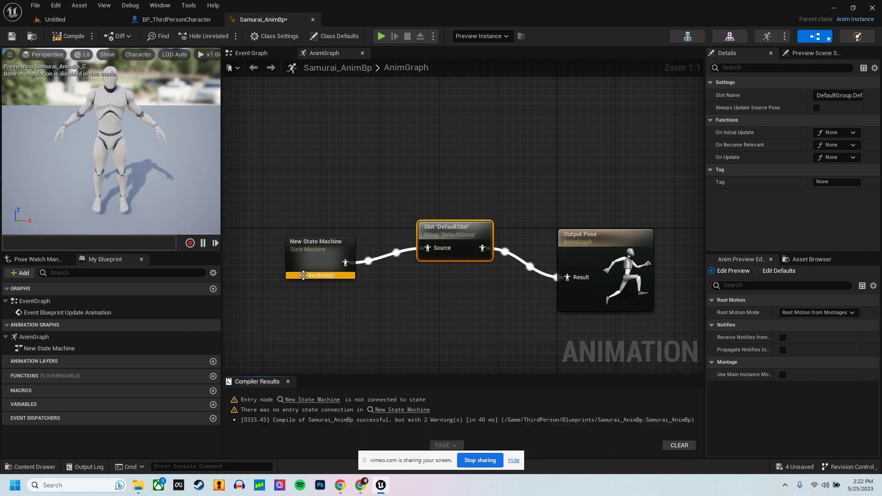
- Open the new state machine's graph and show the Asset Browser
right_drag(414, 310, 426, 308)
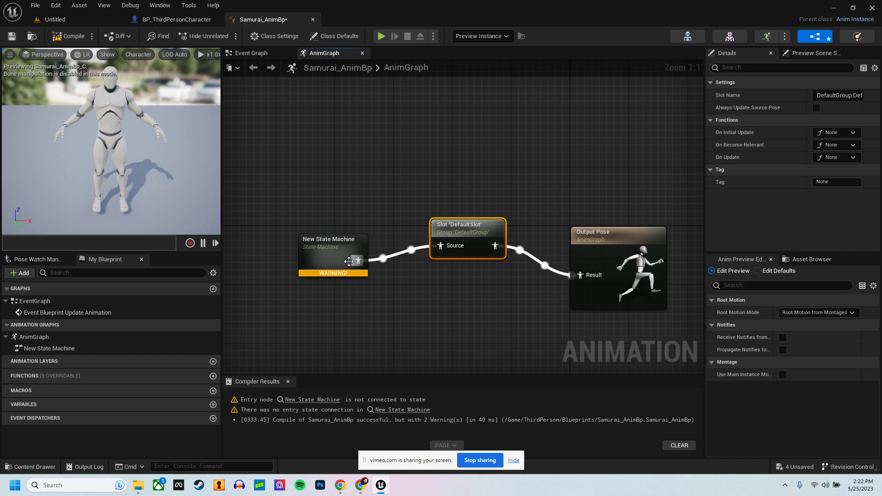
click(332, 261)
double_click(332, 261)
click(813, 260)
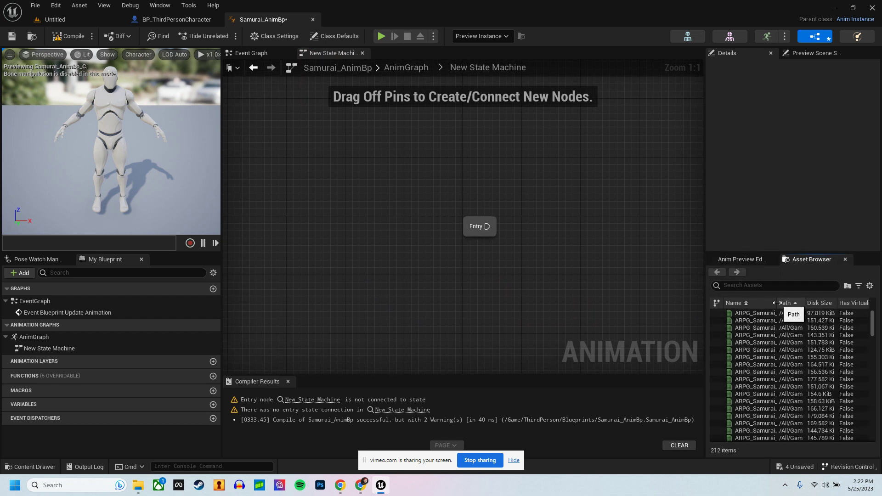
- Filter the animation assets for idle clips and add ARPG_Samurai_Anim_UE_Idle2 as a state in the state machine
drag(777, 302, 808, 303)
click(738, 288)
text(idle0)
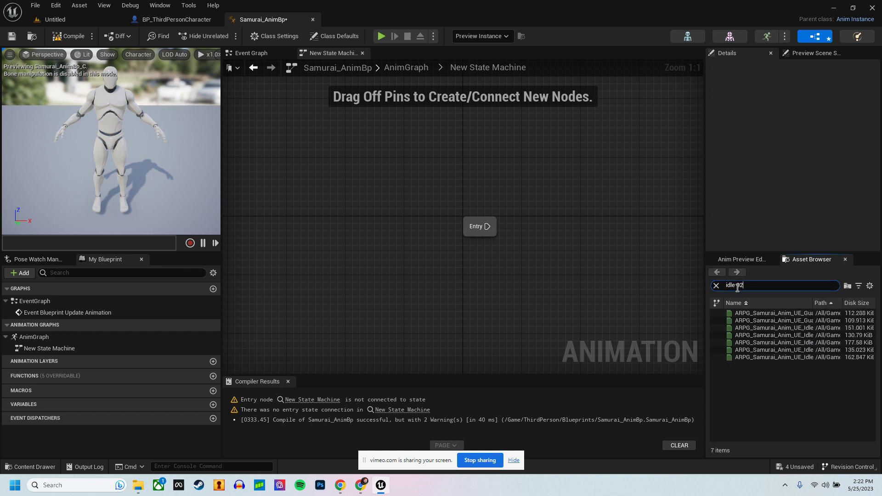
text(2)
key(BackSpace)
key(BackSpace)
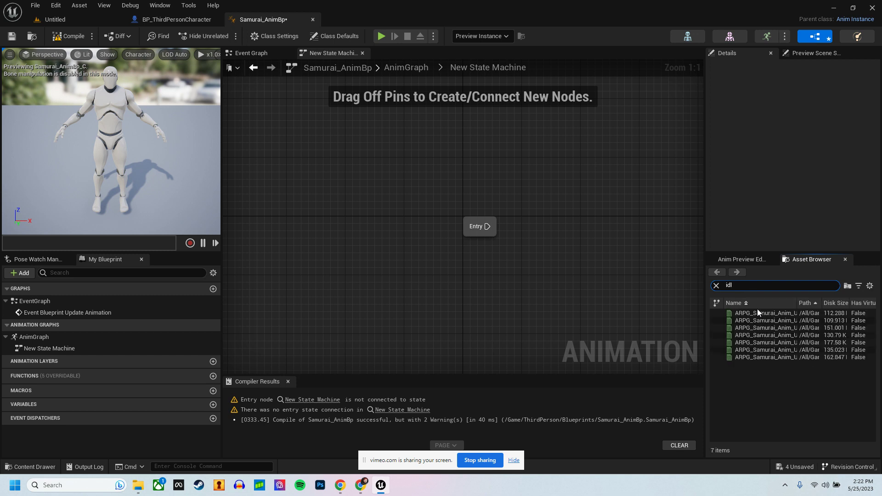
mouse_move(786, 327)
drag(781, 342, 387, 255)
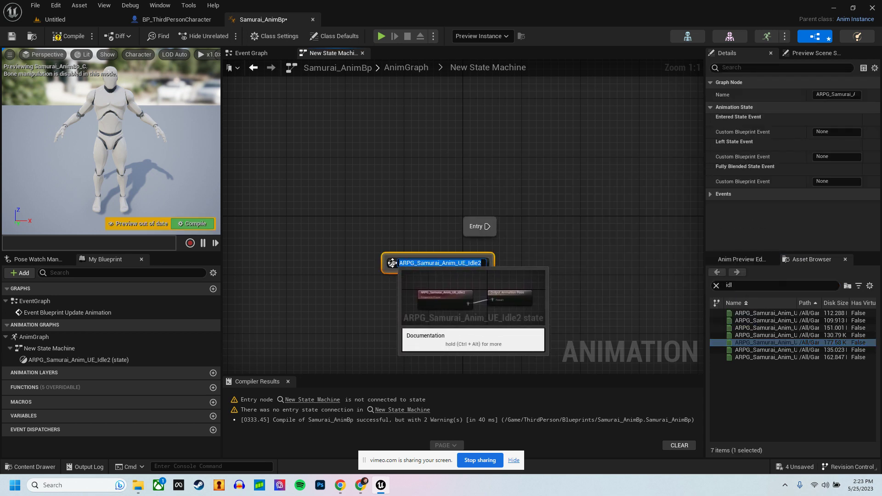
key(Return)
- Connect Entry to the ARPG_Samurai_Anim_UE_Idle2 state, compile the animation blueprint and inspect the pose in the preview
click(448, 205)
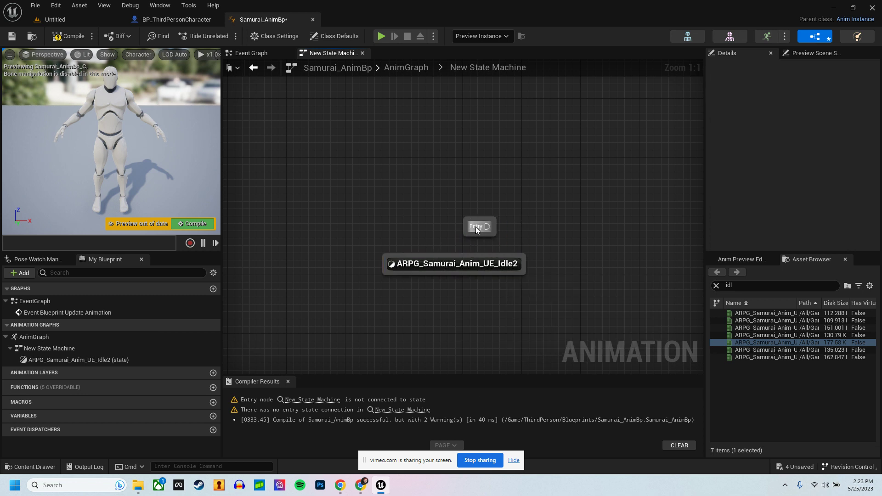
drag(469, 218, 398, 259)
click(399, 260)
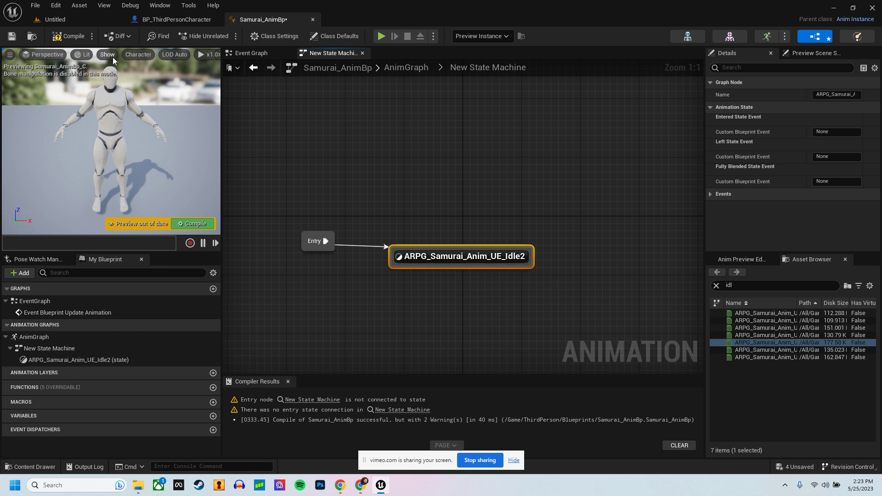
click(68, 42)
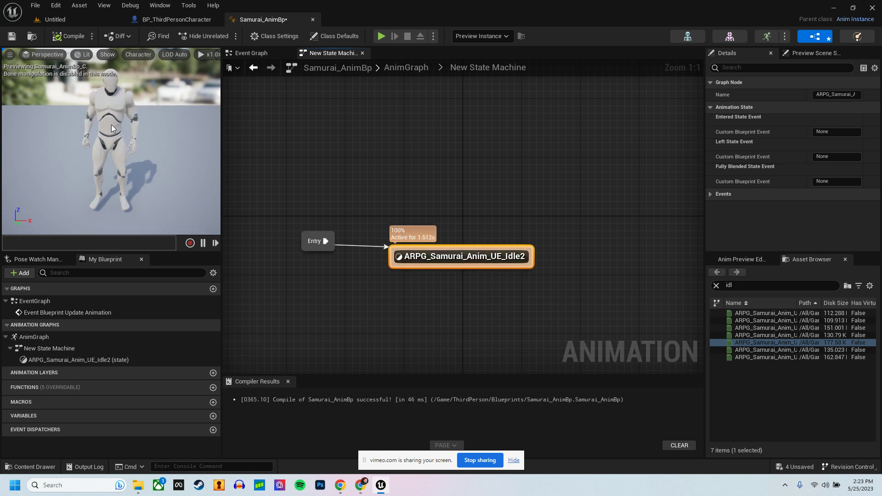
drag(112, 125, 198, 137)
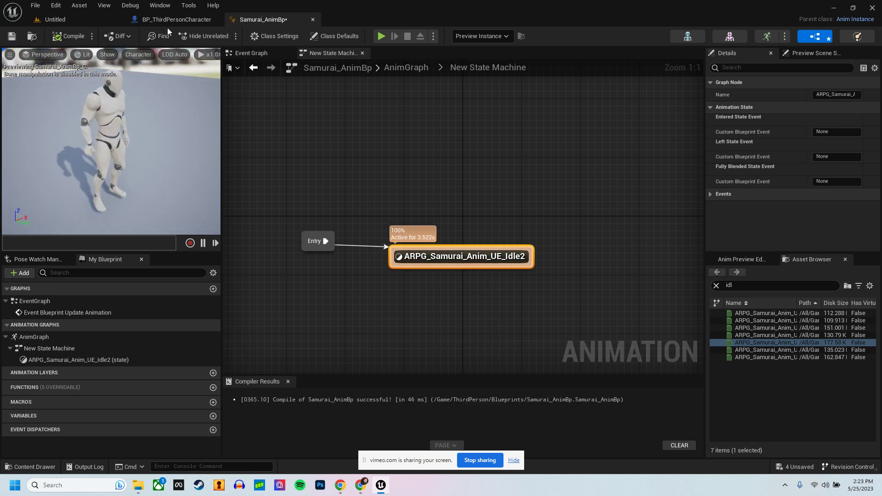
- Set the Anim Class of the Mesh component in BP_ThirdPersonCharacter to Samurai_AnimBp and compile
click(172, 19)
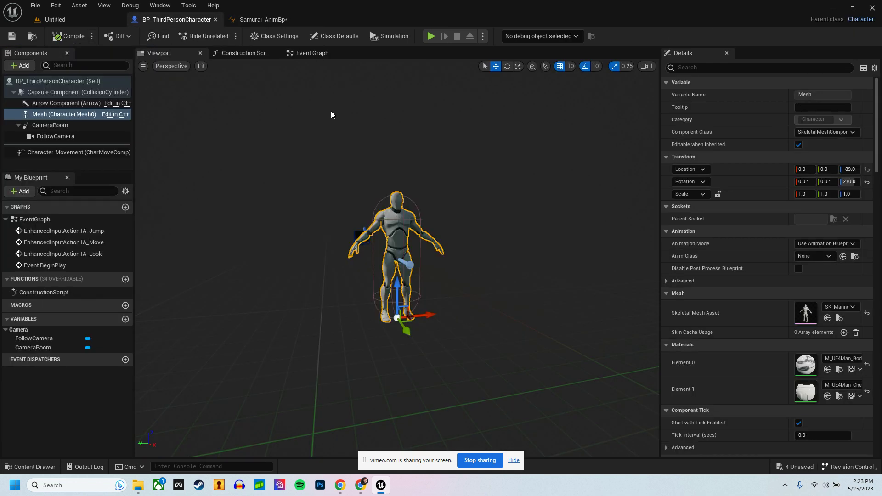
click(822, 257)
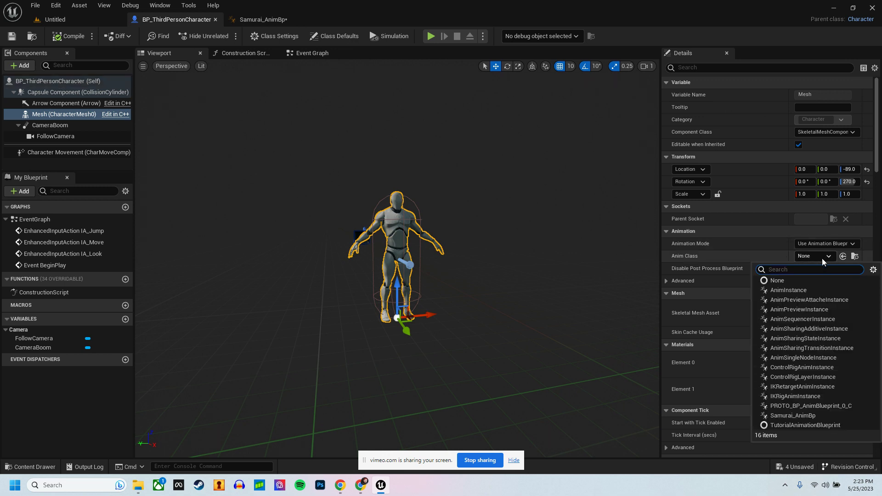
click(803, 415)
click(72, 40)
click(21, 66)
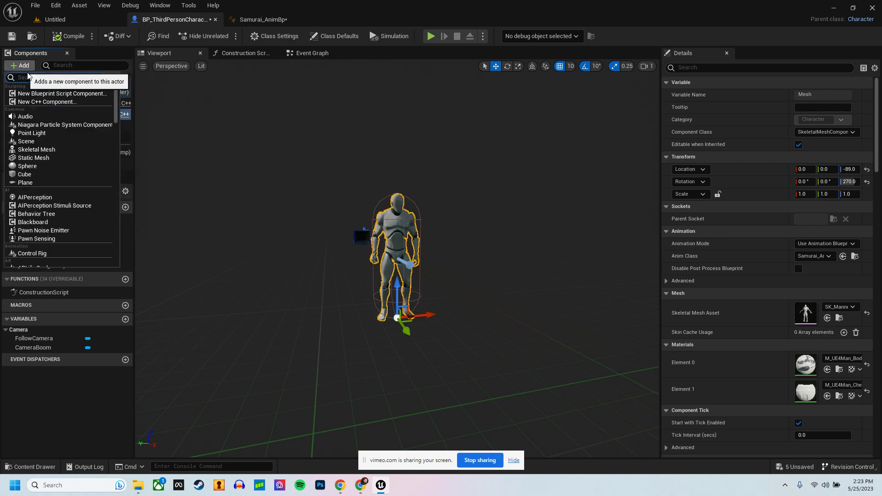
click(41, 149)
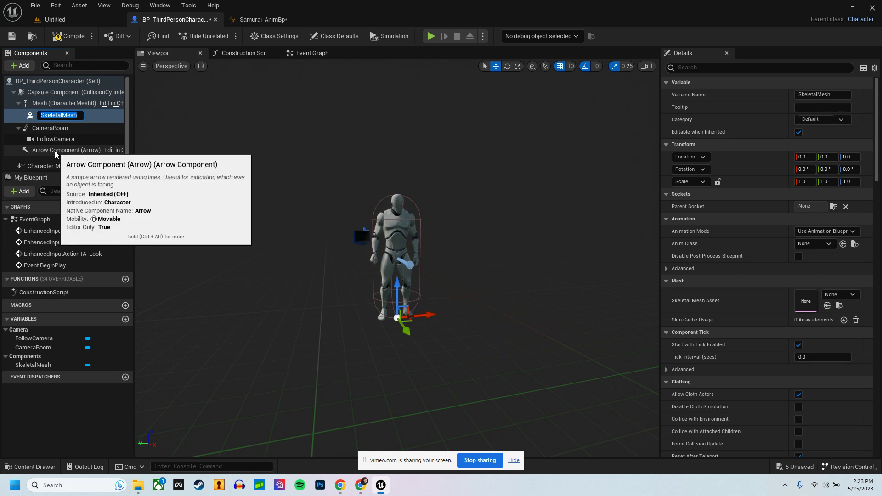
click(840, 295)
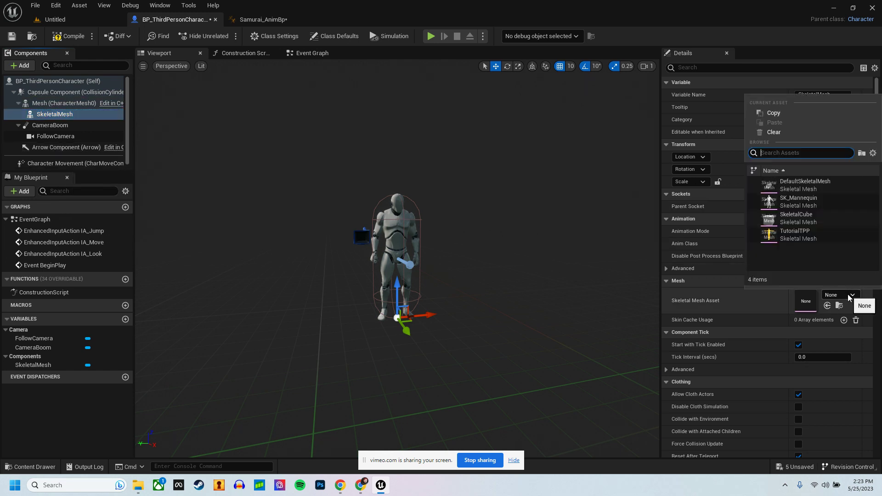
click(53, 114)
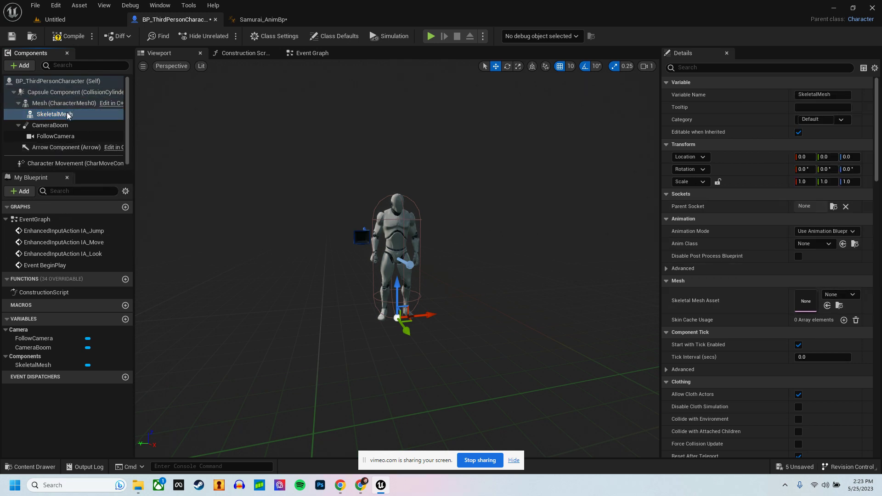
key(Delete)
- Add a Static Mesh component under the character's Mesh and assign the katana asset to it
click(41, 114)
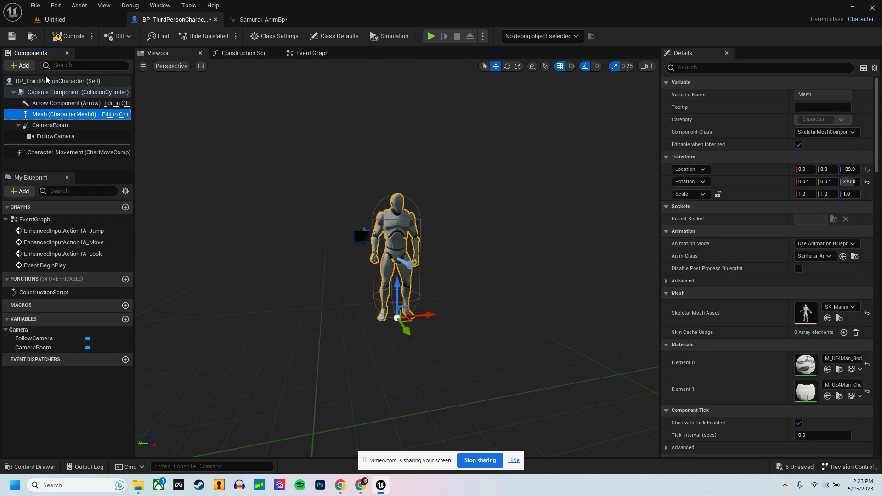
click(20, 65)
text(sta)
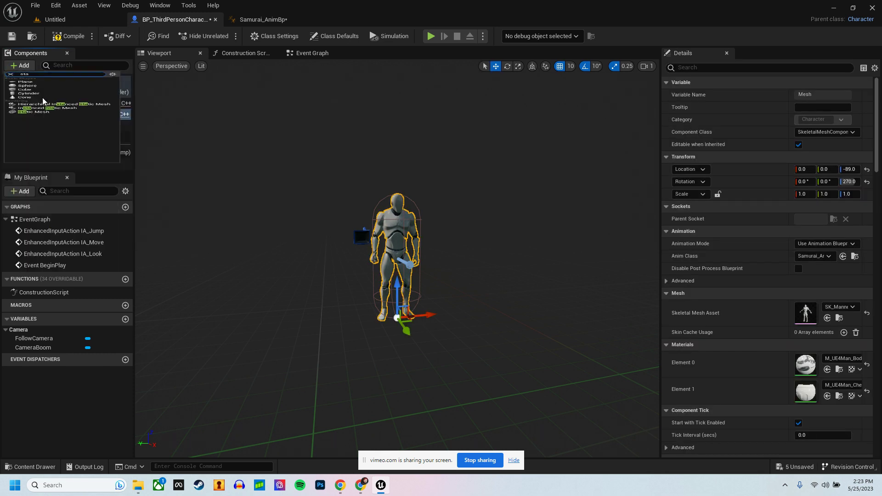
click(42, 152)
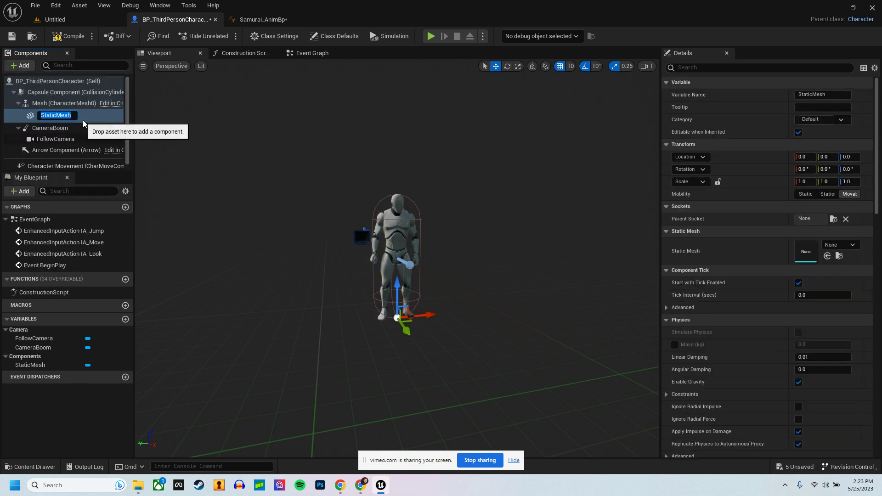
click(848, 245)
text(katana)
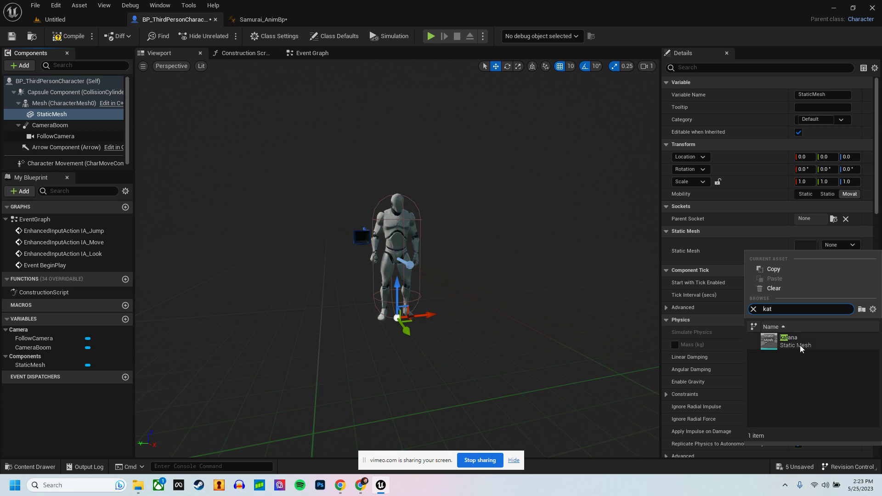
click(800, 345)
- Try katana1 as the katana component's parent socket, then attach it to katana2 and frame it in the viewport
click(808, 218)
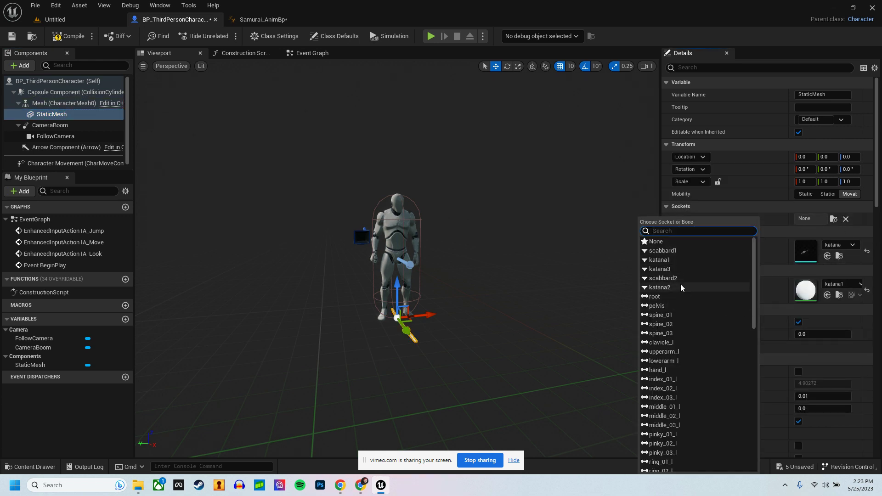
click(659, 260)
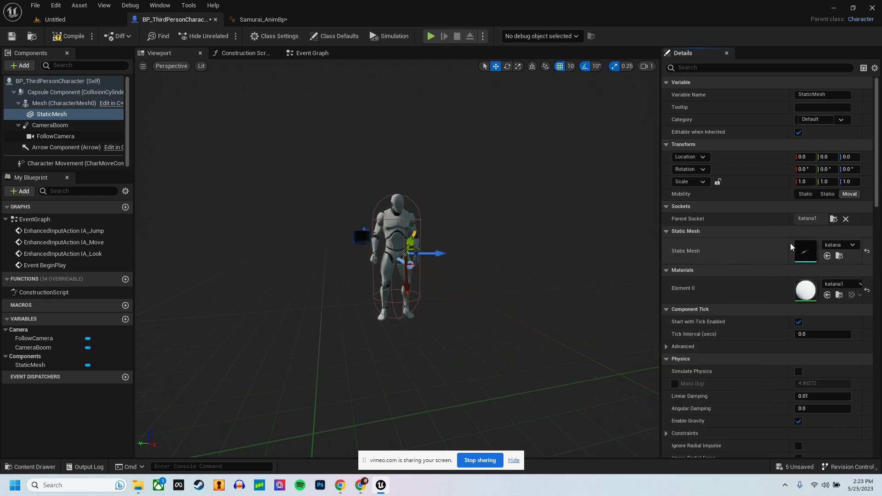
click(833, 220)
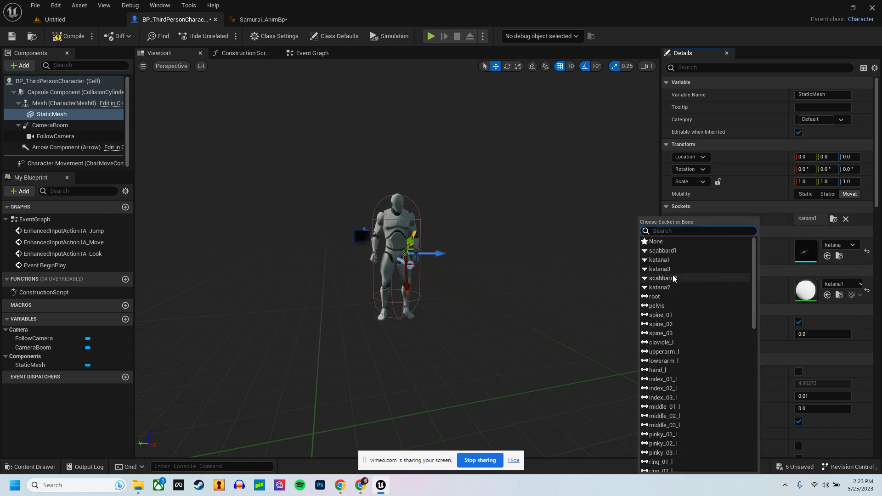
click(671, 287)
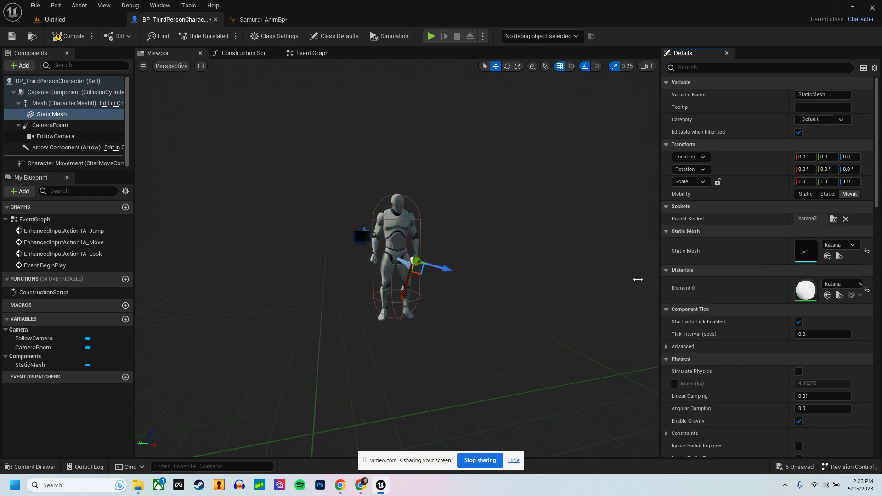
key(f)
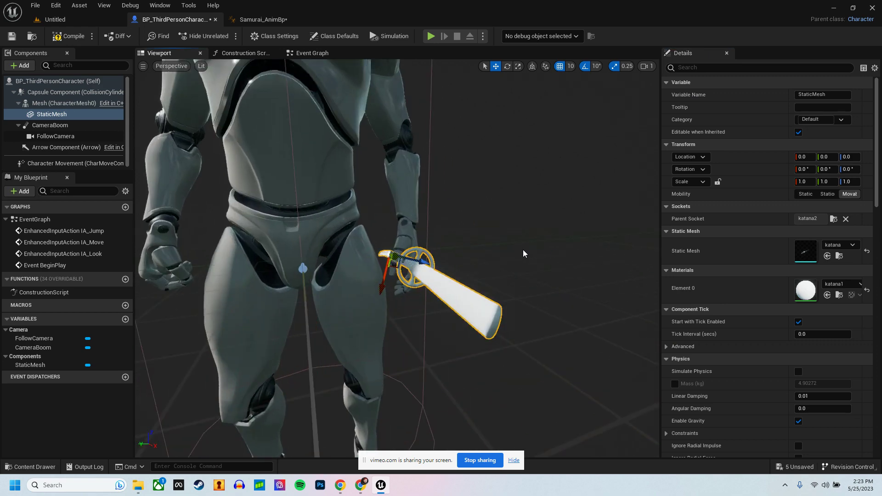
- Attach the katana component to the katana3 parent socket and check its placement in the character's hand
scroll(523, 253, down, 5)
alt+drag(496, 269, 420, 286)
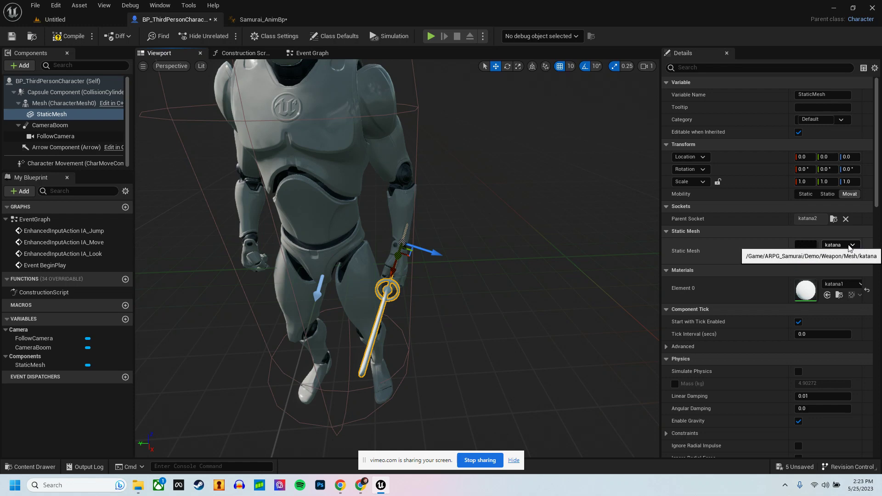
click(847, 248)
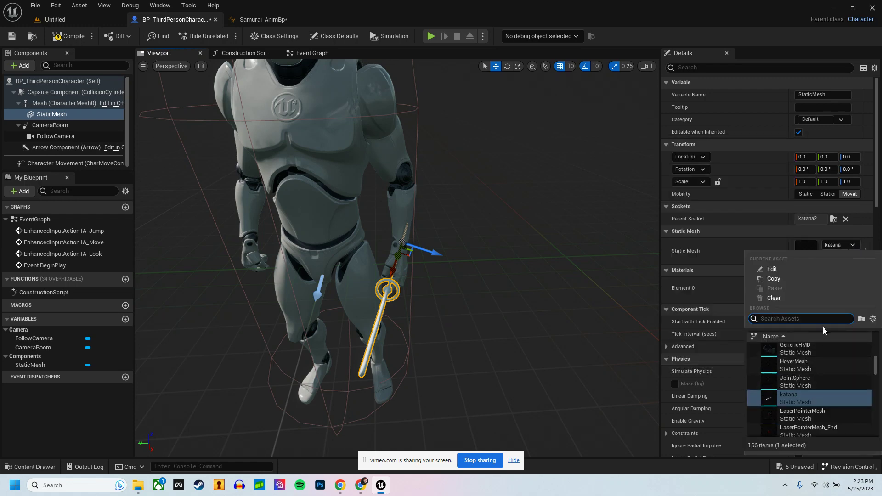
click(802, 224)
click(831, 218)
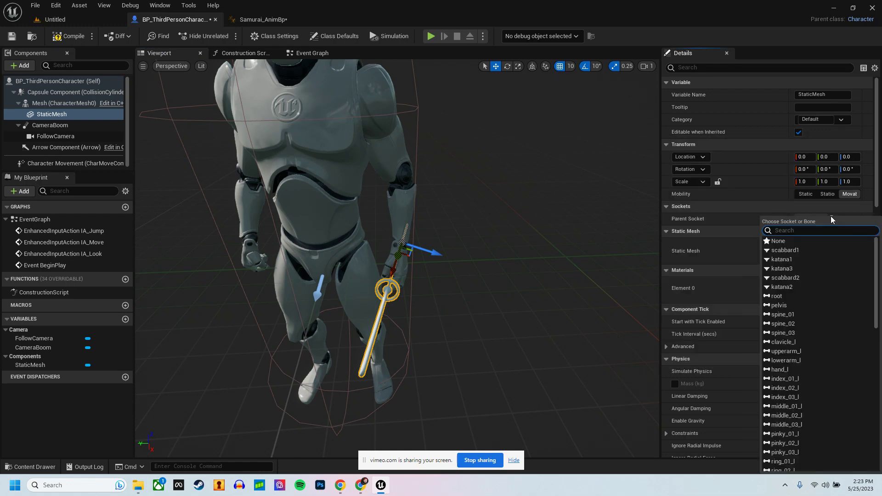
click(789, 270)
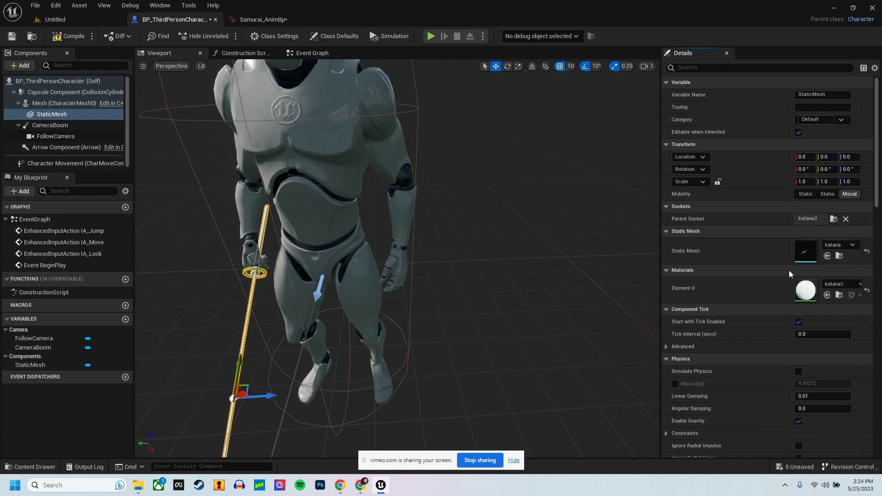
right_drag(416, 311, 385, 307)
scroll(424, 316, down, 2)
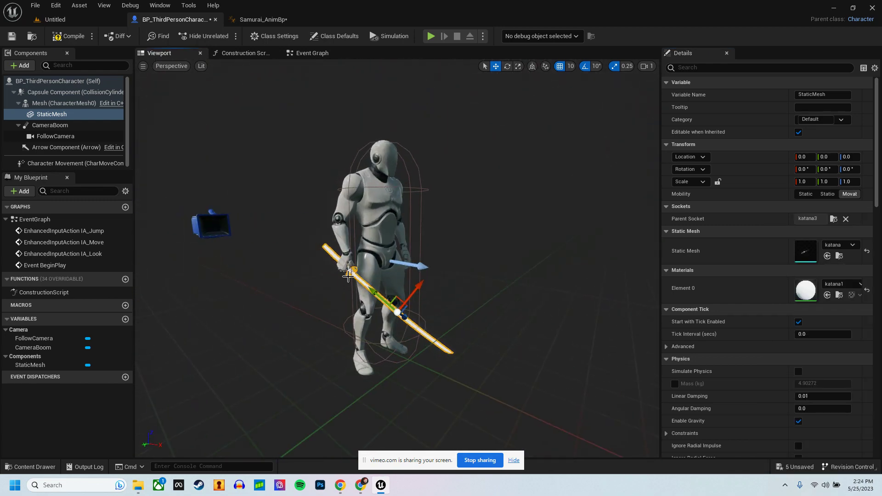
- Open the katana component's katana1 material for editing and move the output node clear of the Param node
click(842, 284)
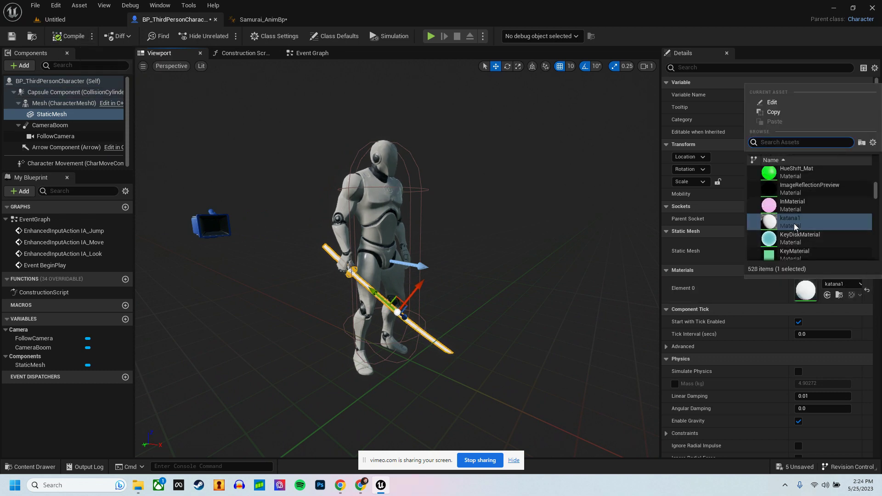
click(722, 273)
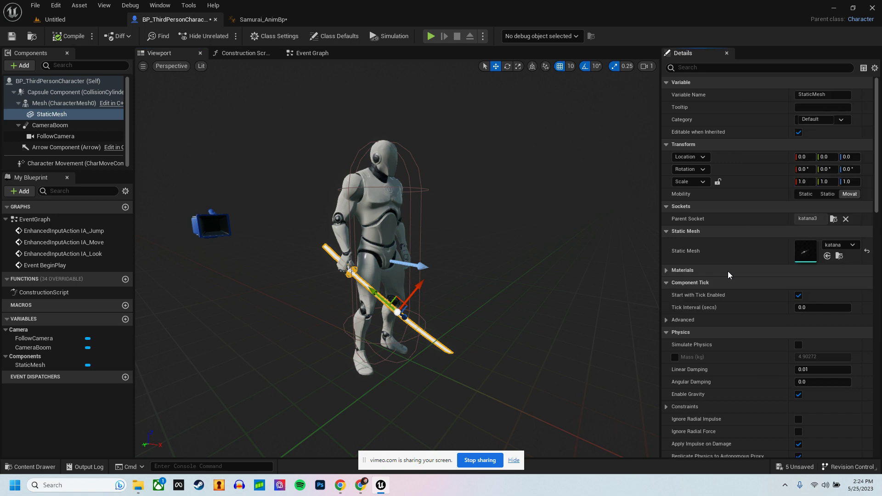
click(671, 269)
double_click(804, 290)
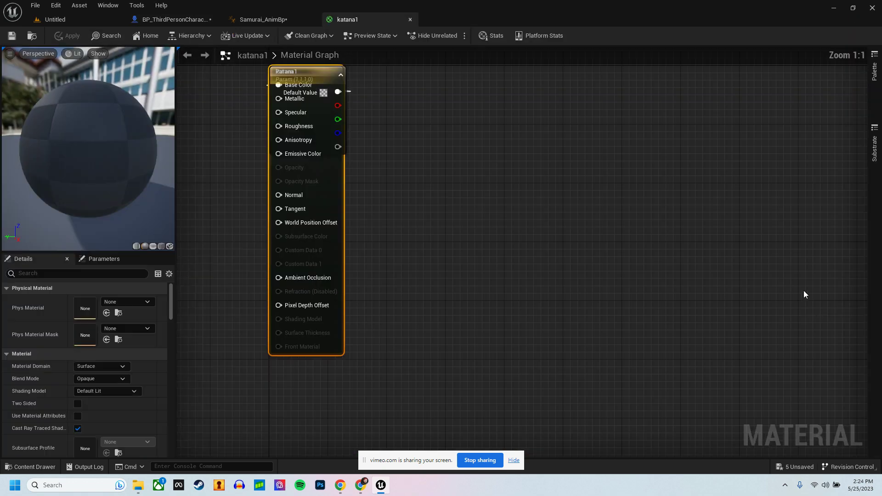
drag(580, 136, 684, 136)
- Set the Param node's default colour to dark red (R 0.354167, G 0, B 0), then apply, save and close the katana1 material
click(531, 187)
click(110, 327)
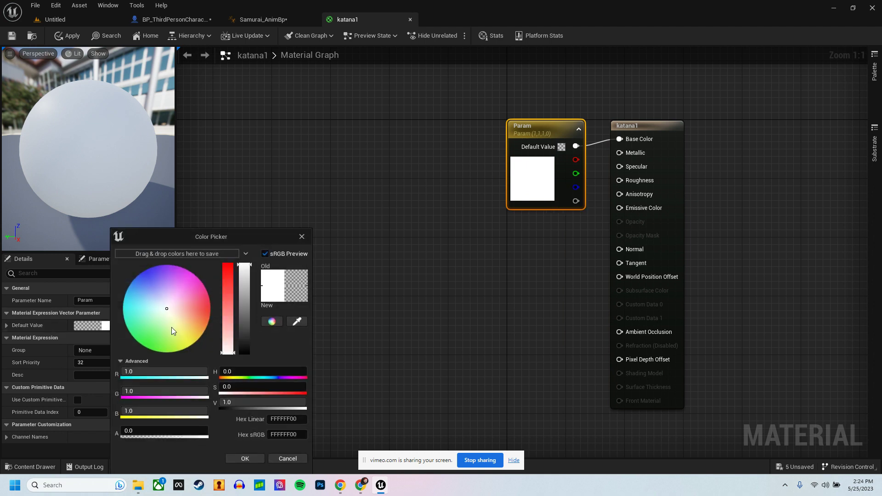
drag(227, 308, 227, 266)
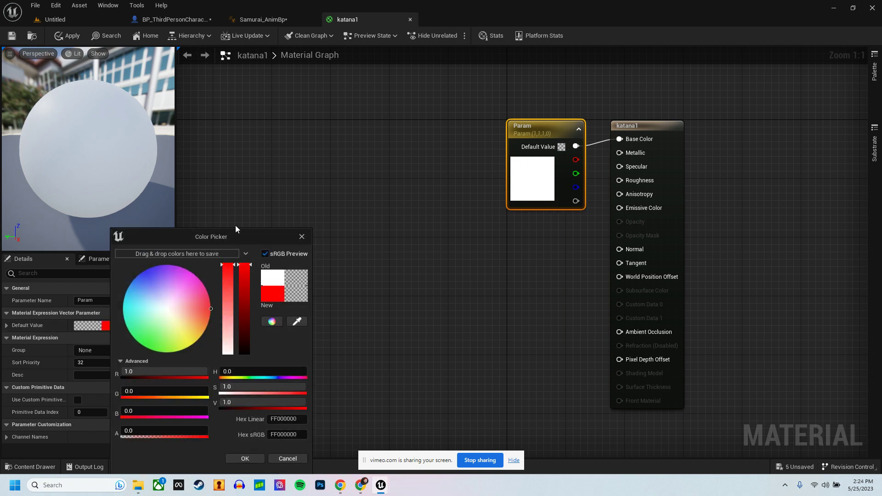
click(238, 340)
drag(237, 341, 248, 323)
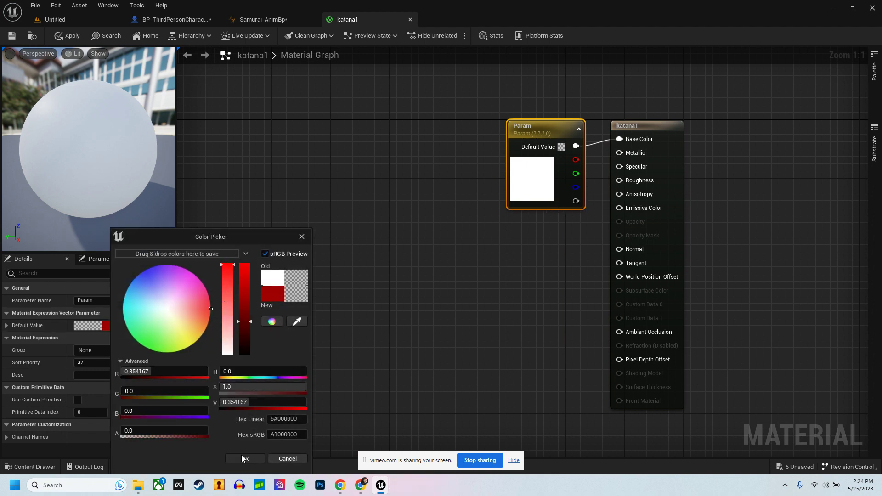
click(243, 458)
click(65, 37)
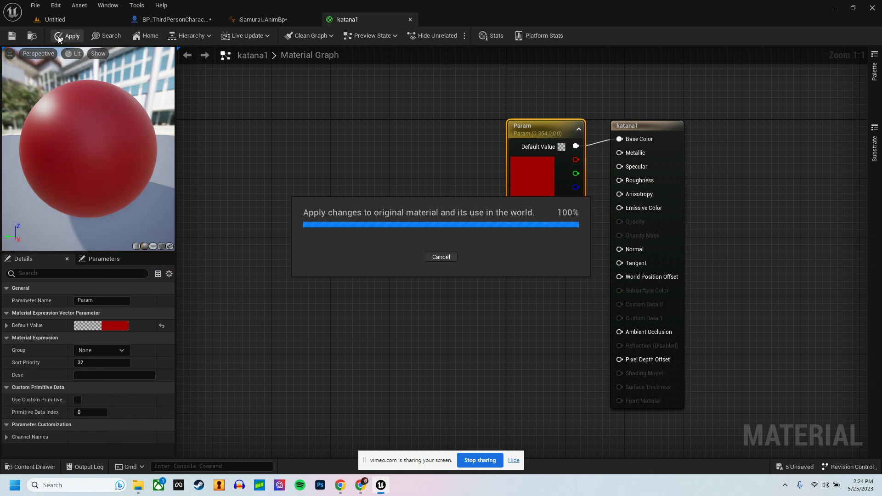
click(13, 37)
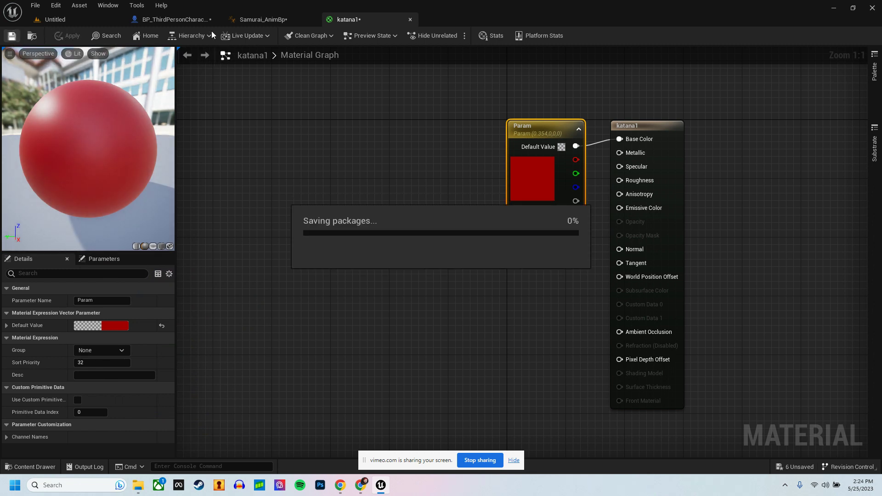
click(411, 19)
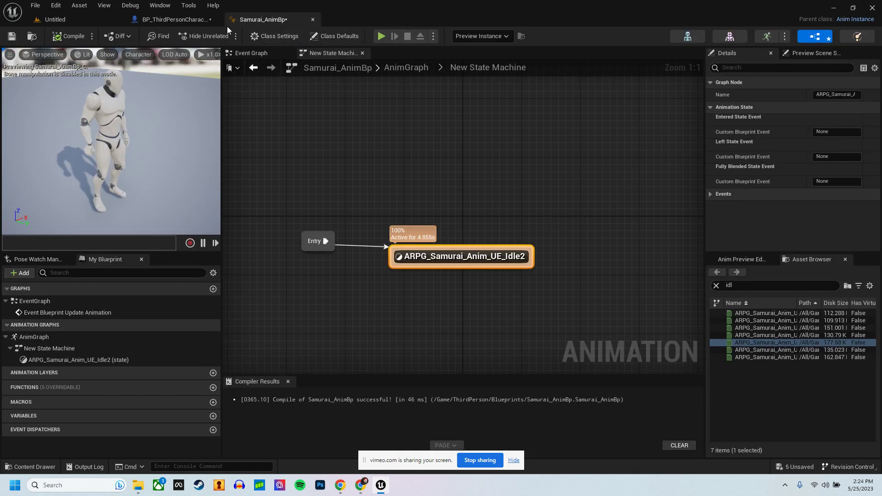
- Create a new level from the Basic template
click(53, 19)
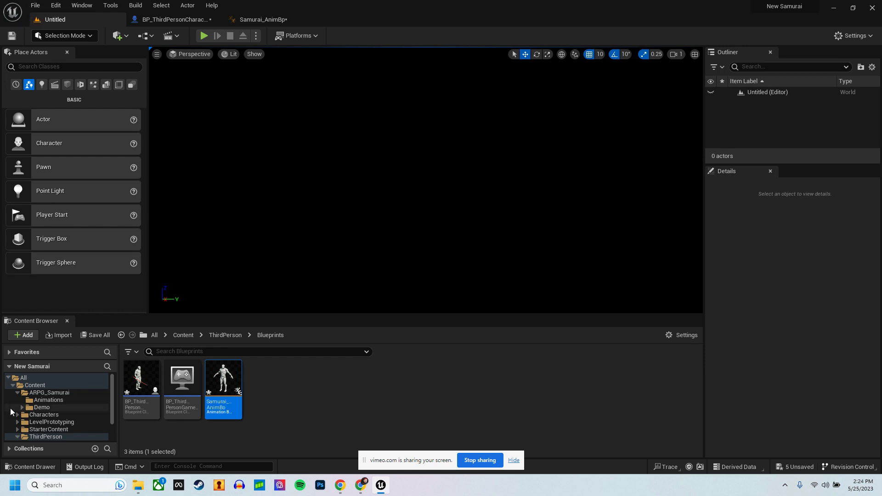
click(35, 5)
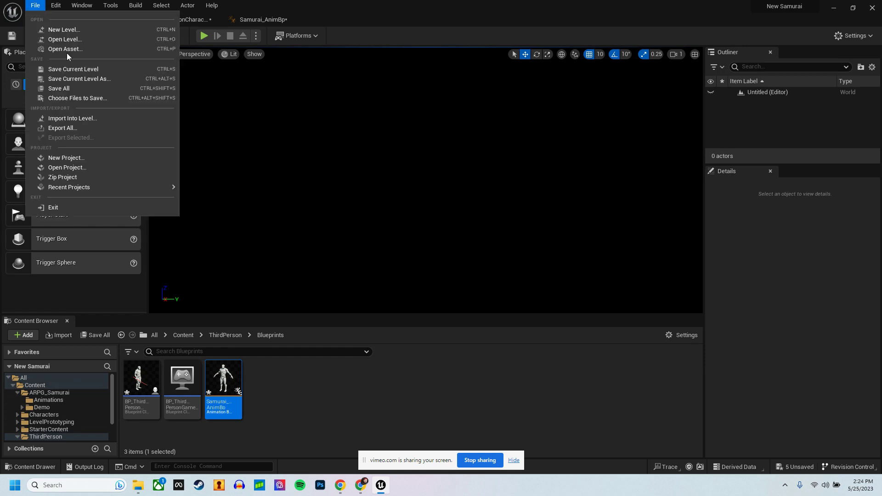
click(60, 29)
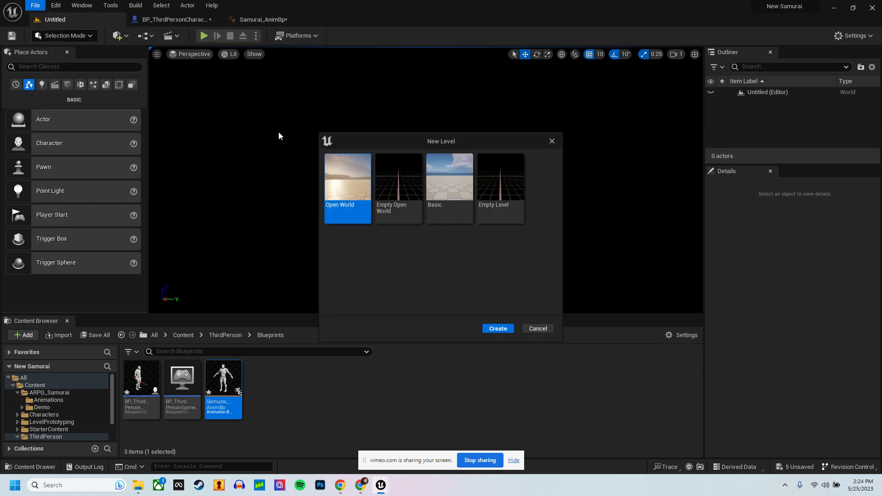
click(434, 170)
click(487, 329)
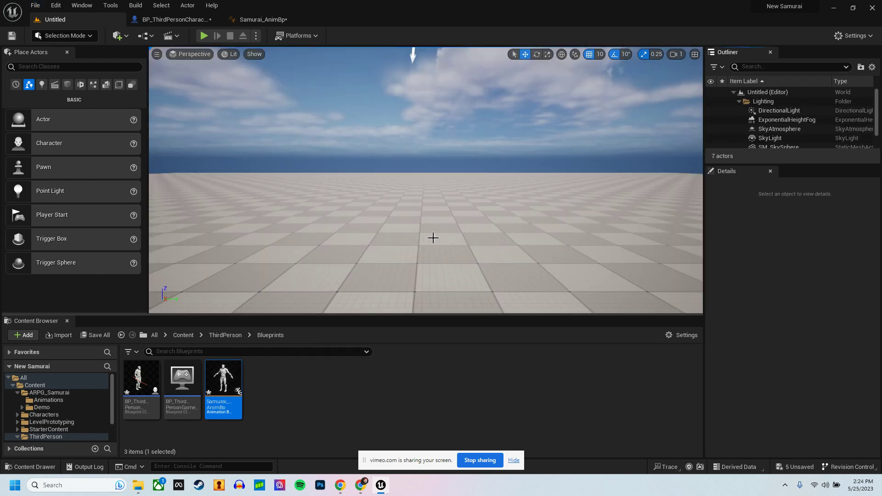
- Place a Player Start on the floor at about X -60, Y -30, Z 92 and briefly play-test the level
drag(57, 213, 397, 279)
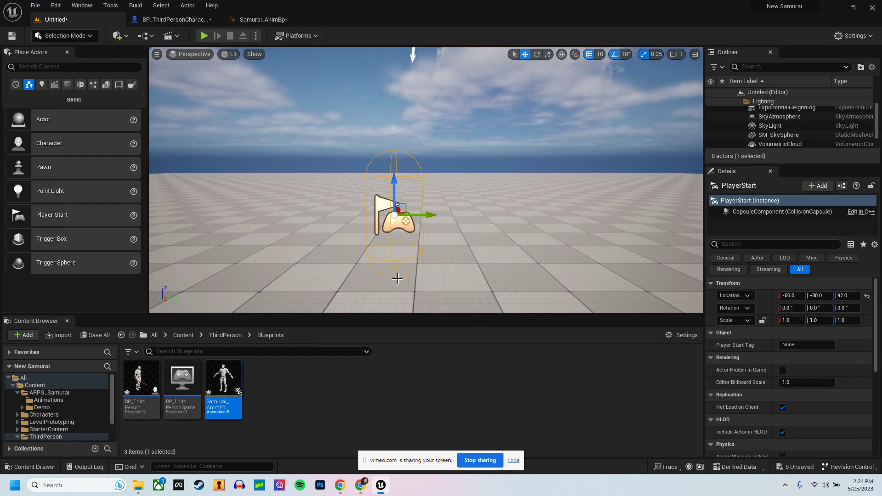
click(203, 35)
key(Escape)
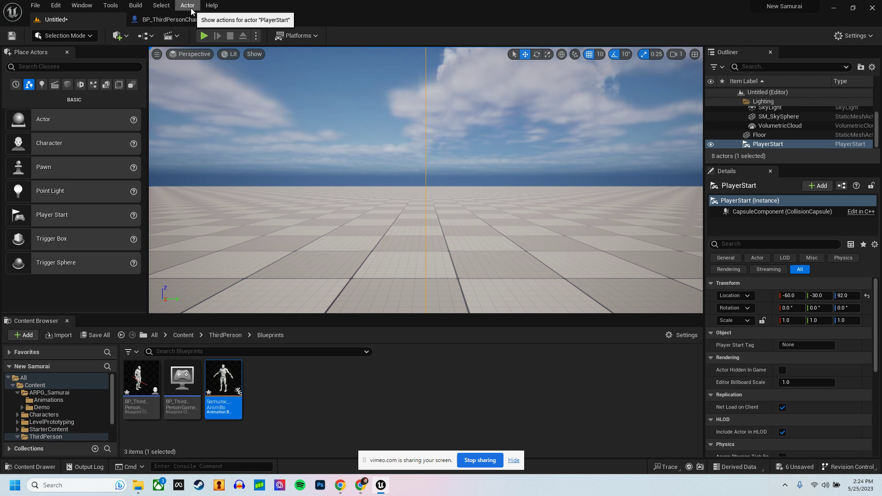
- Set the level's GameMode Override to BP_ThirdPersonGameMode in the World Settings and expand the selected game mode's classes
click(79, 5)
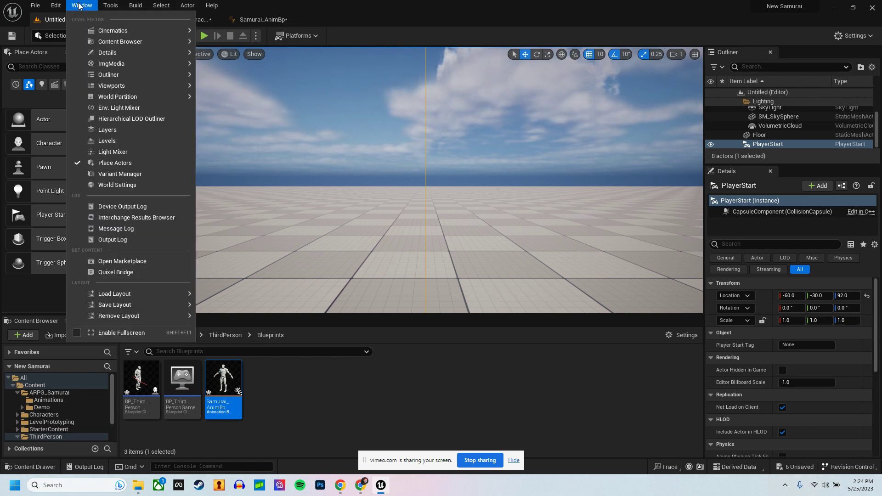
click(120, 186)
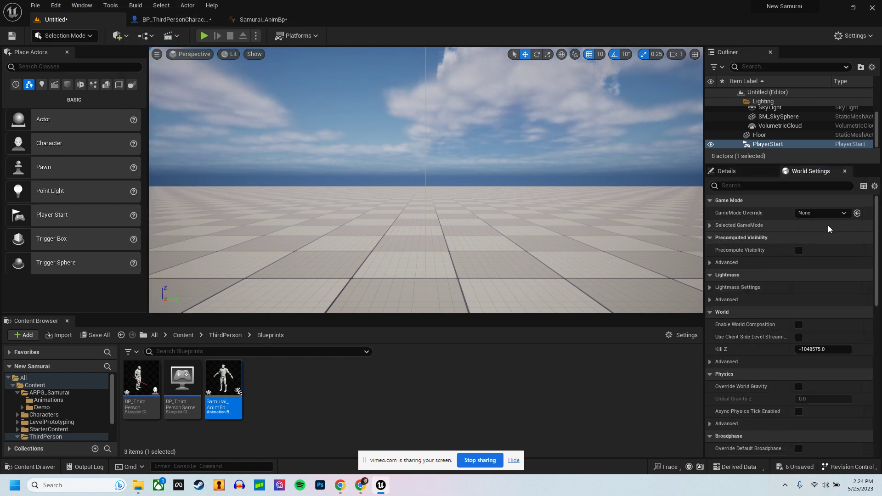
click(824, 212)
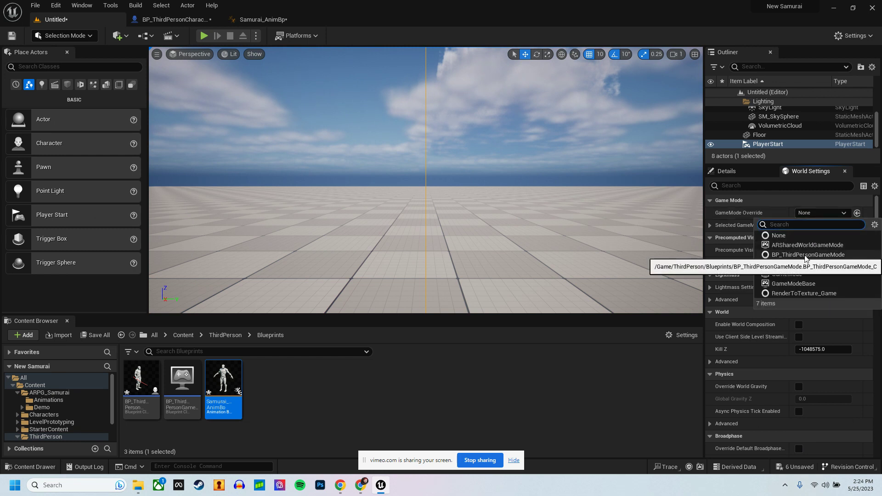
click(805, 255)
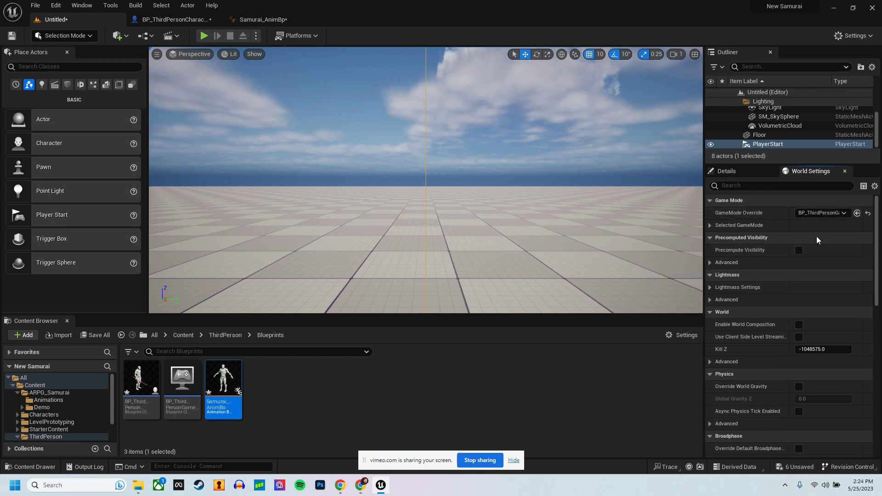
click(709, 226)
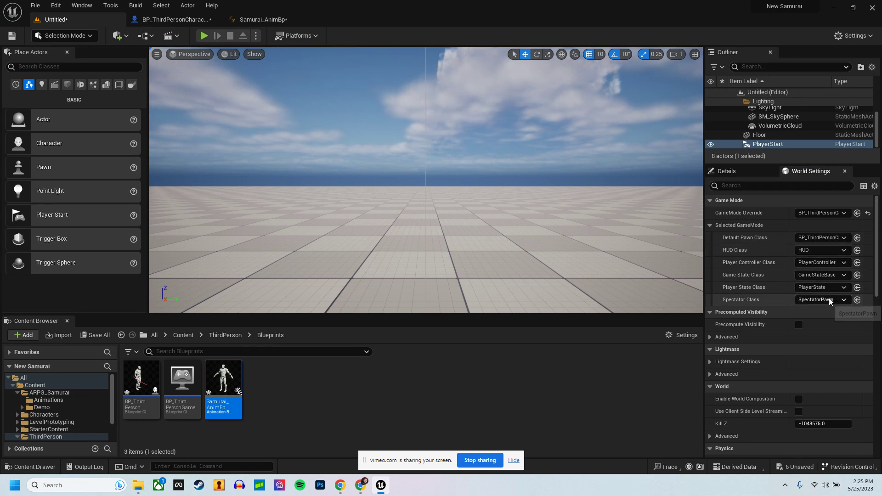
- Save the level in ARPG_Samurai/Demo/Maps as DemoMap_Samurai, overwriting the existing map
click(12, 36)
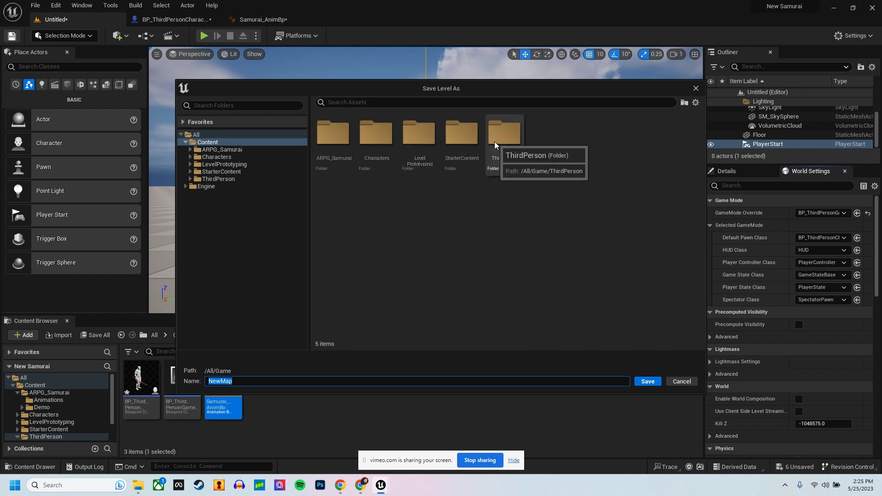
double_click(321, 124)
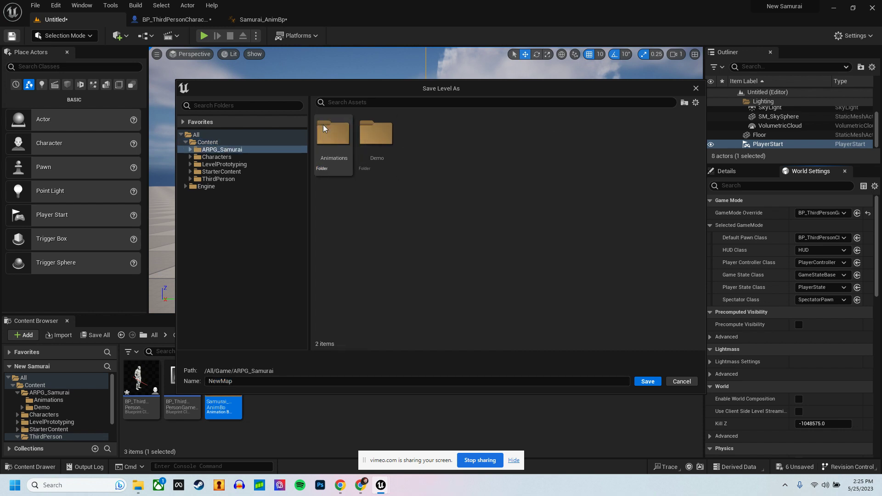
double_click(381, 133)
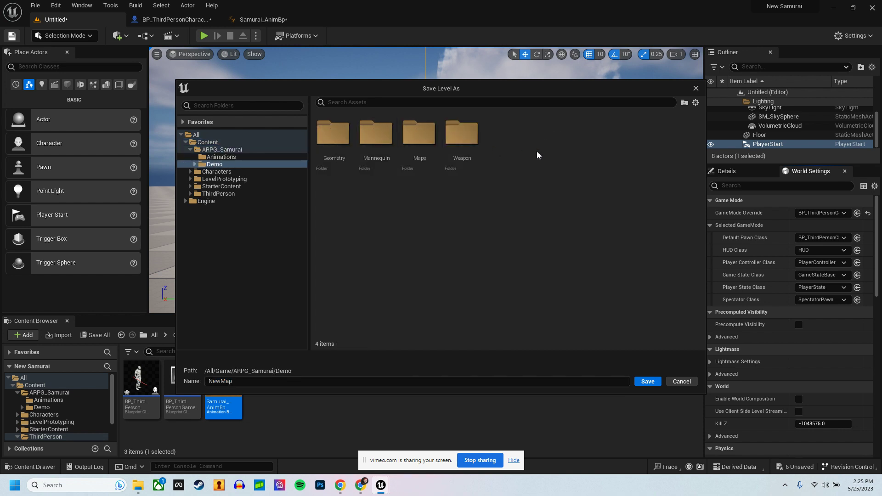
double_click(420, 133)
click(333, 138)
click(638, 382)
click(481, 262)
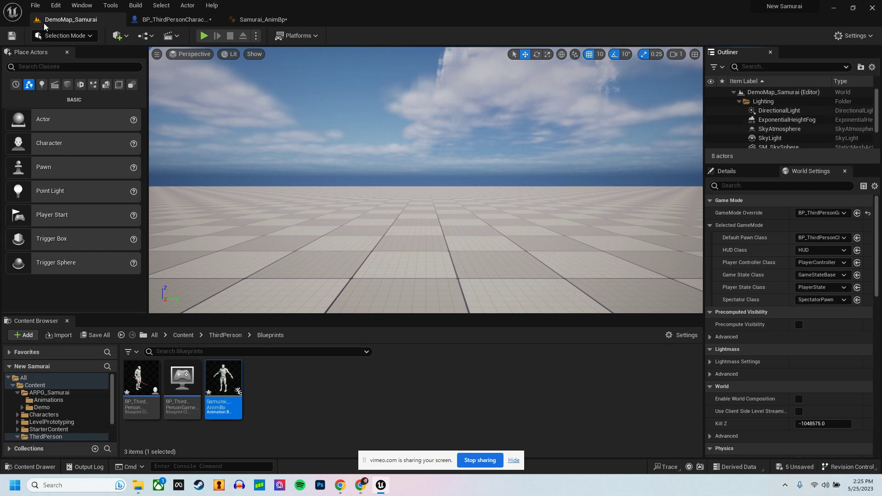
- Set both the Editor Startup Map and the Game Default Map to DemoMap_Samurai in the project's Maps & Modes settings
click(42, 7)
click(44, 7)
click(55, 6)
click(87, 137)
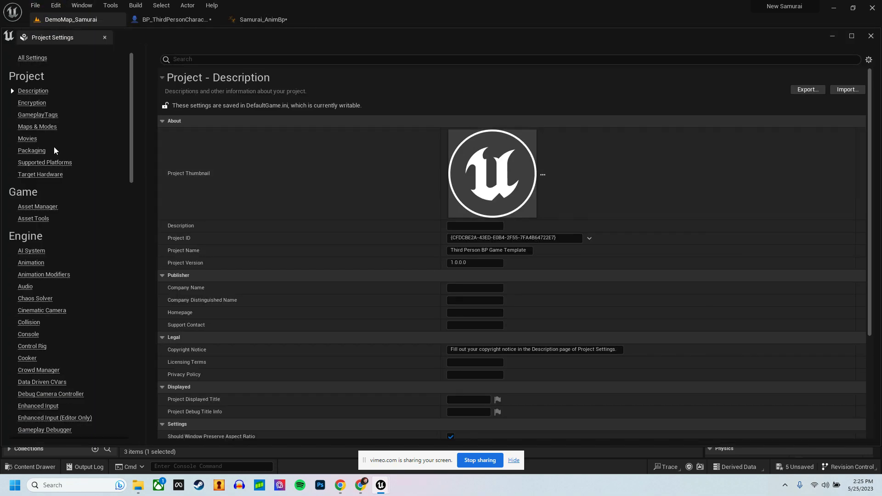
click(38, 126)
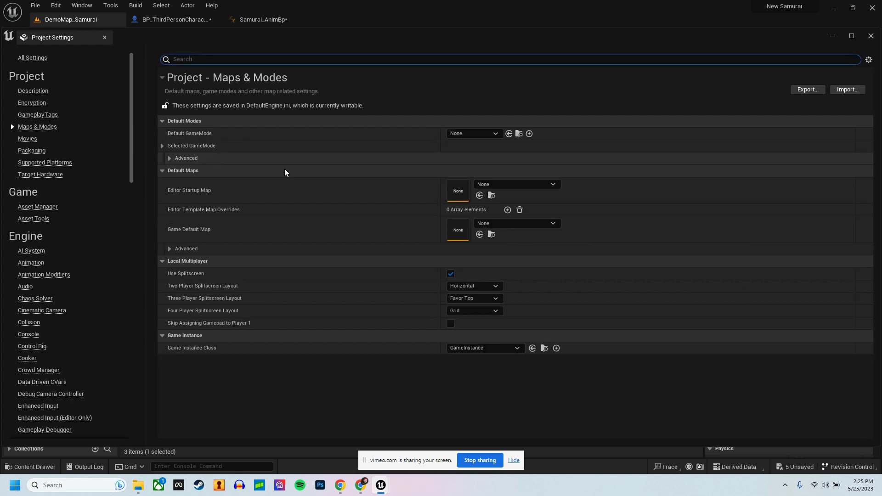
click(514, 184)
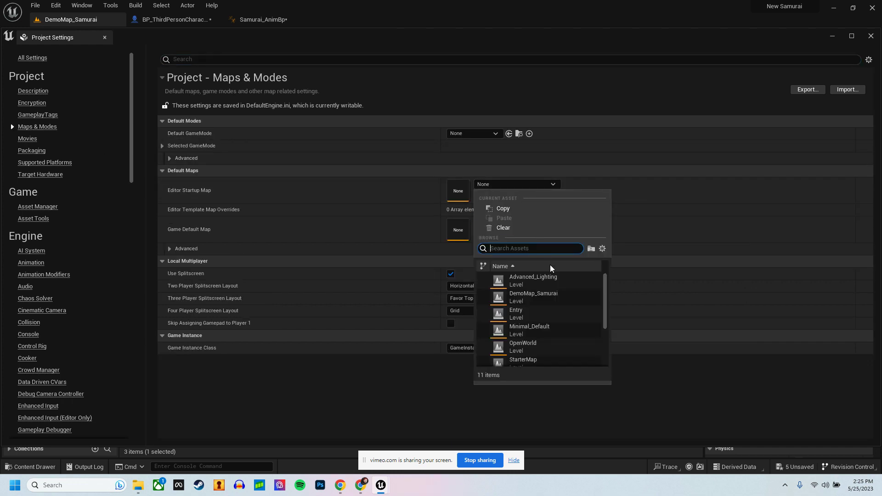
click(553, 297)
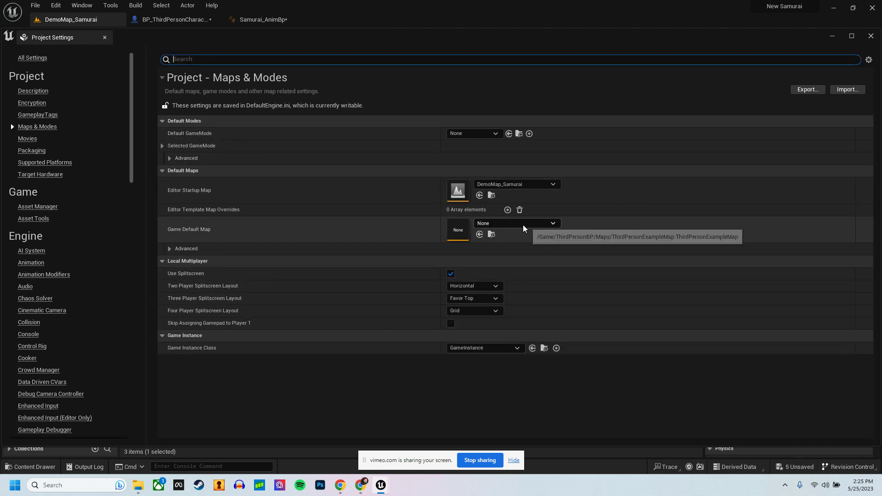
click(523, 224)
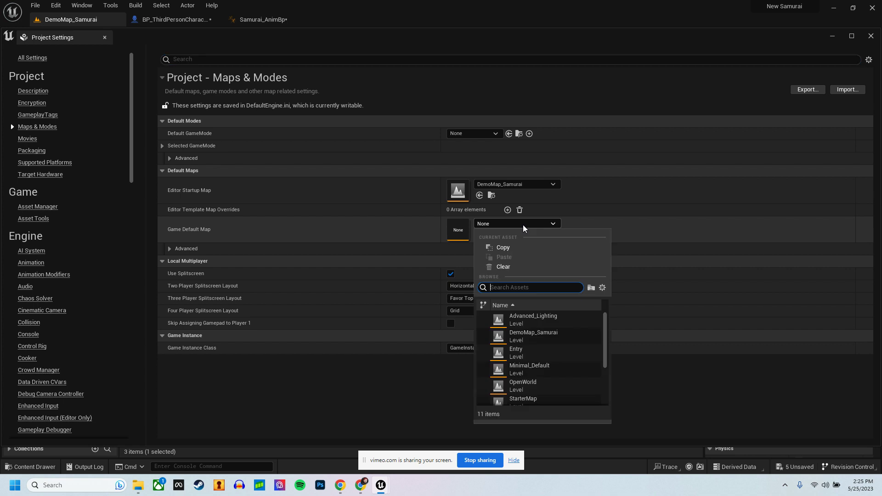
click(549, 337)
click(870, 36)
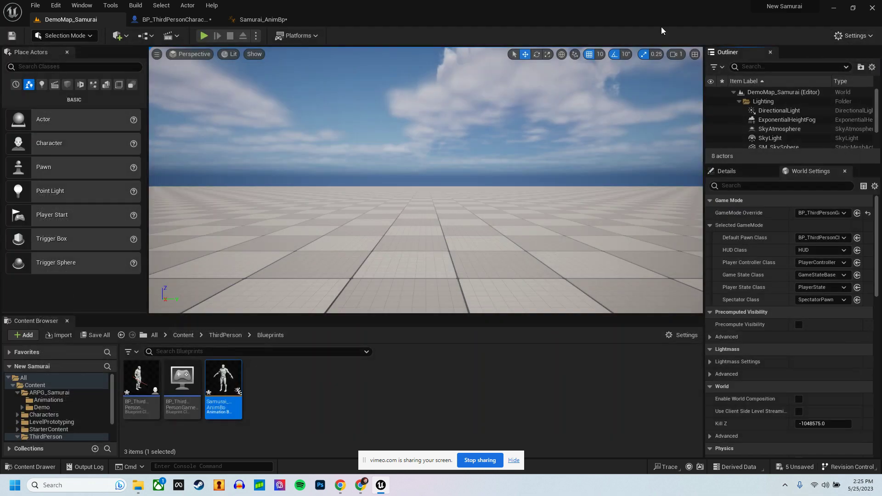
- Play-test DemoMap_Samurai, checking the character's idle pose and katana, and end the play session
click(204, 35)
click(437, 172)
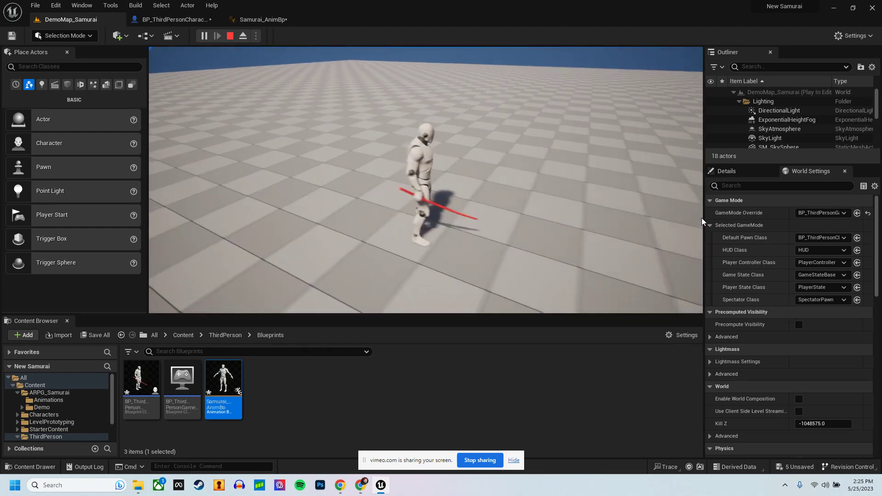
key(Escape)
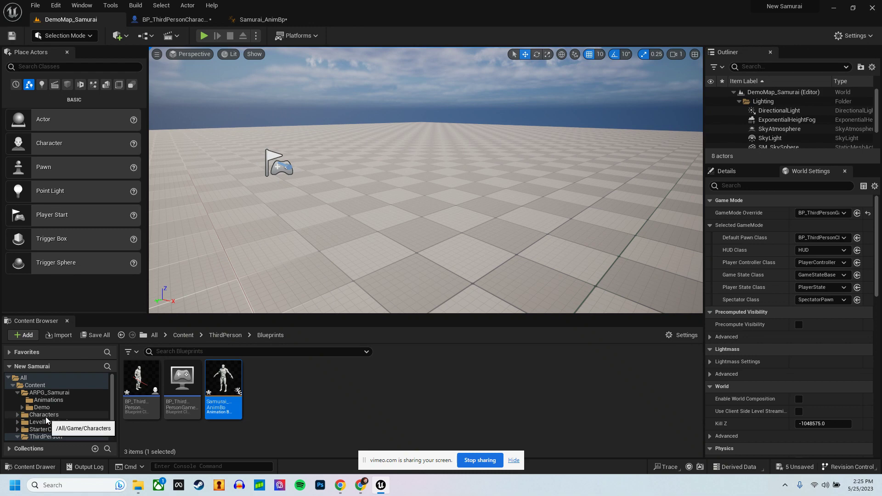
- In Samurai_AnimBp's state machine, move the ARPG_Samurai_Anim_UE_Idle2 state slightly farther from Entry
click(251, 18)
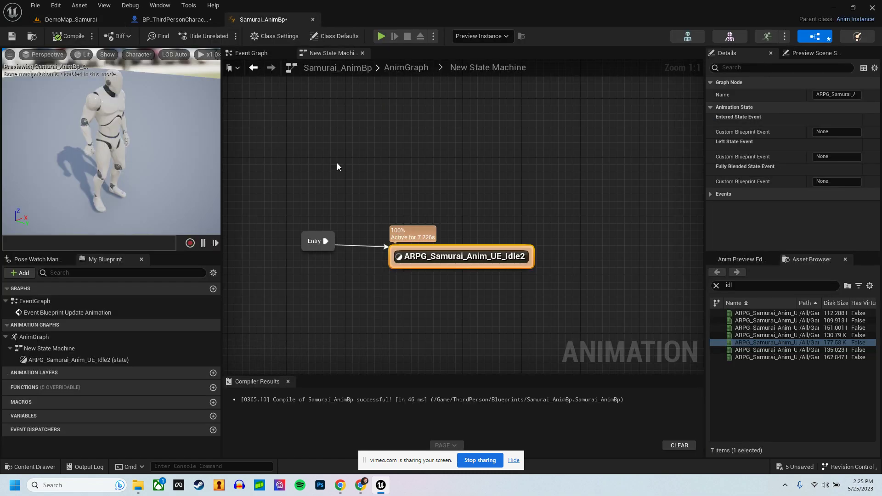
drag(452, 255, 474, 242)
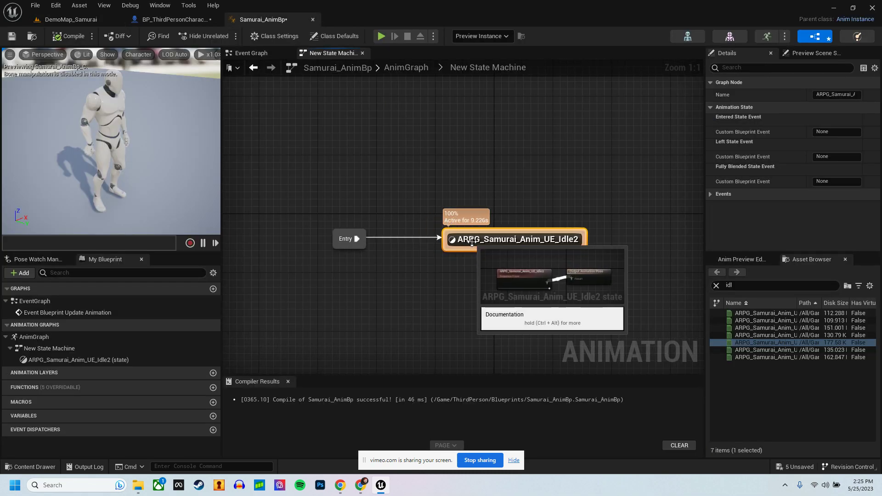
right_drag(494, 183, 507, 184)
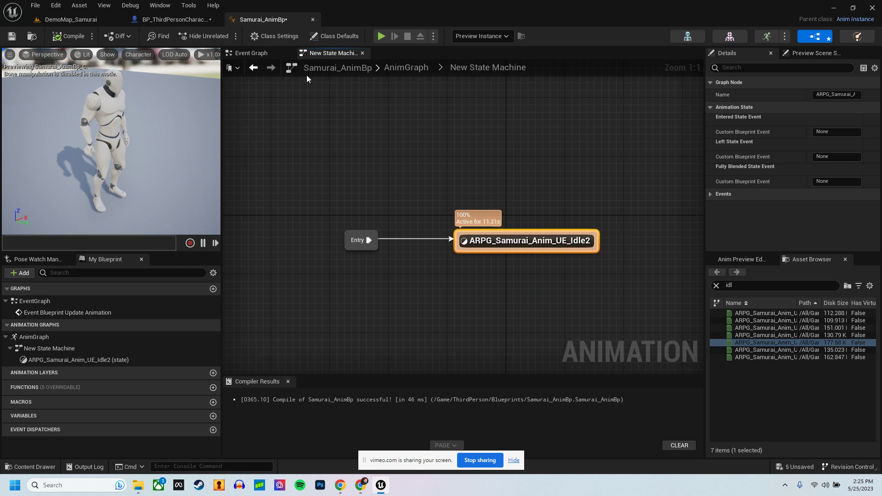
- Create a Blend Space for UE4_Mannequin_Skeleton in ThirdPerson/Blueprints, name it Idle-Run and open it
click(71, 20)
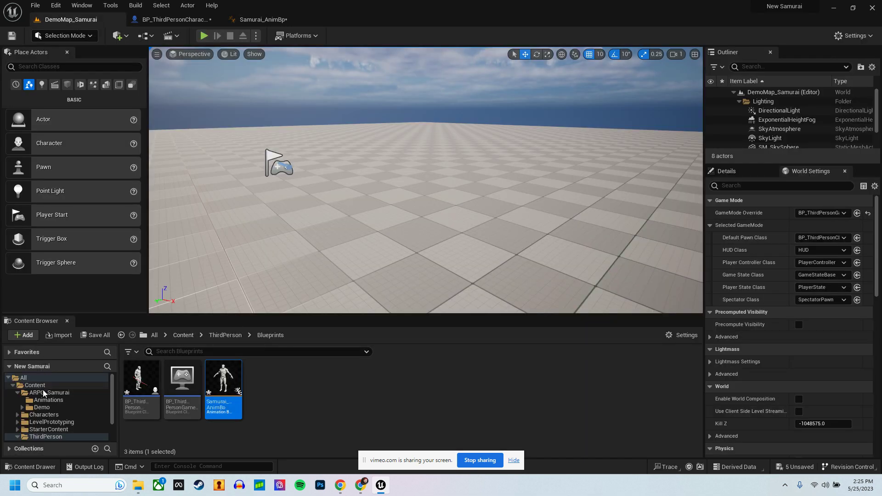
click(305, 404)
right_click(305, 404)
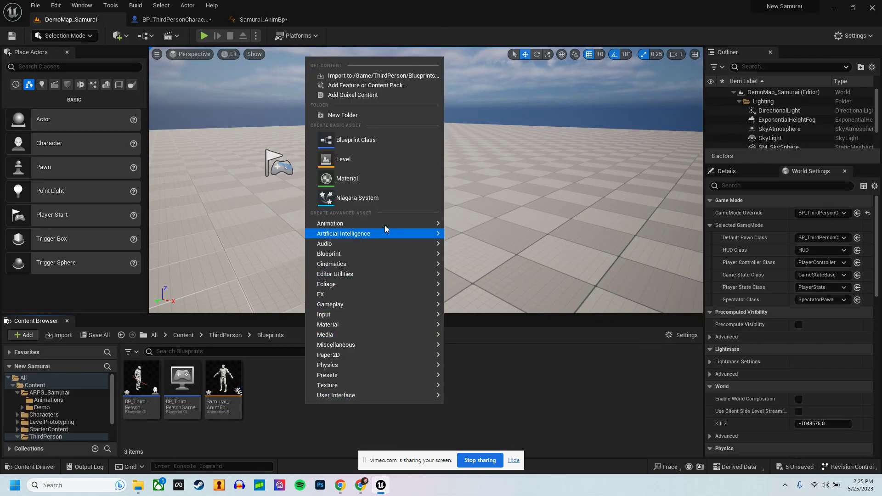
mouse_move(384, 223)
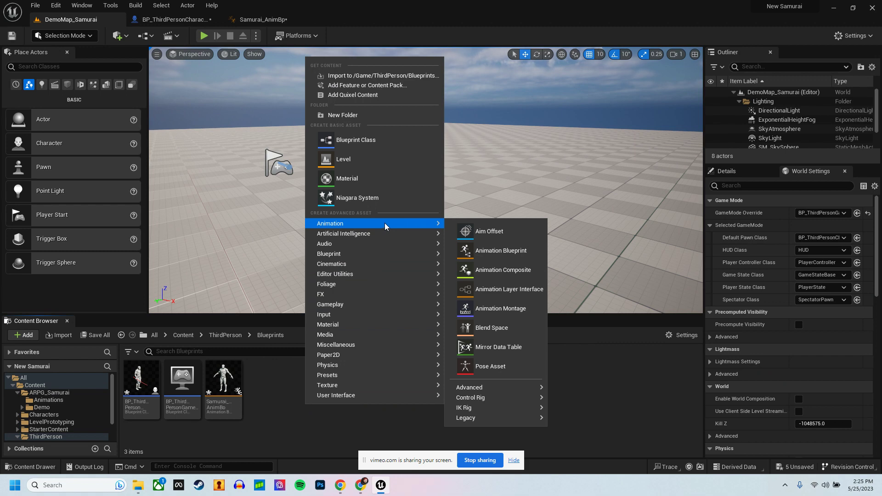
click(491, 327)
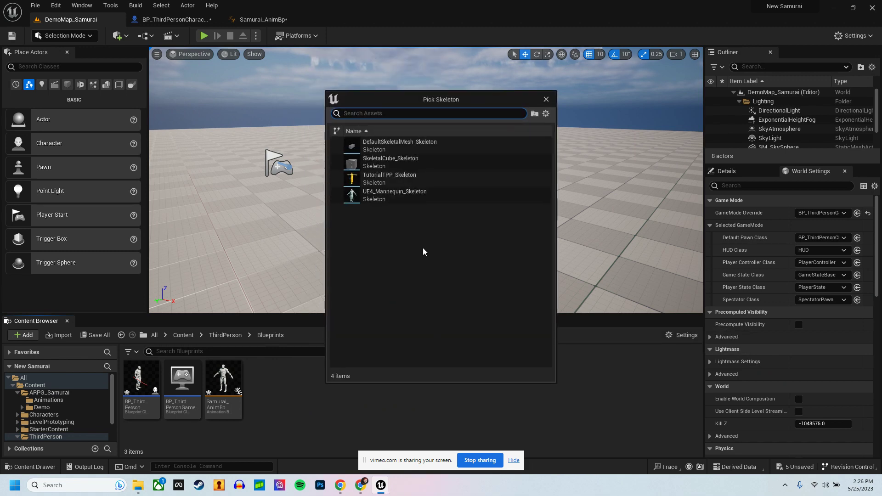
click(395, 195)
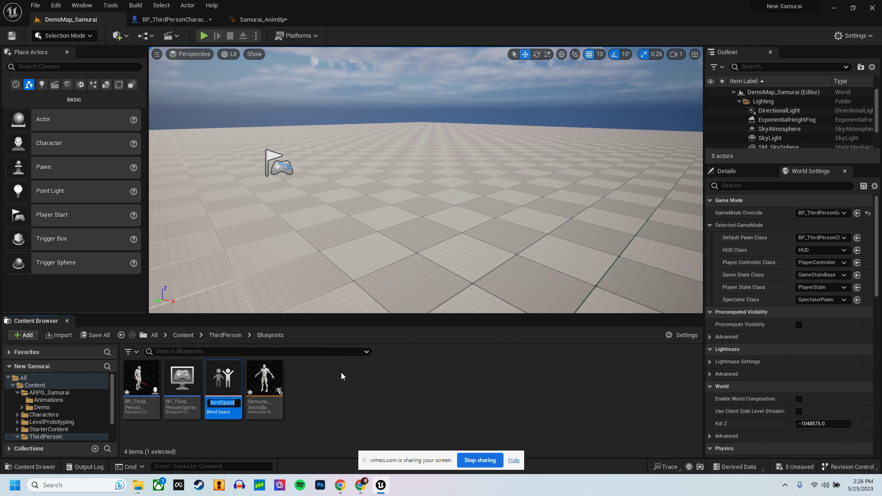
text(Idle-Run)
key(Return)
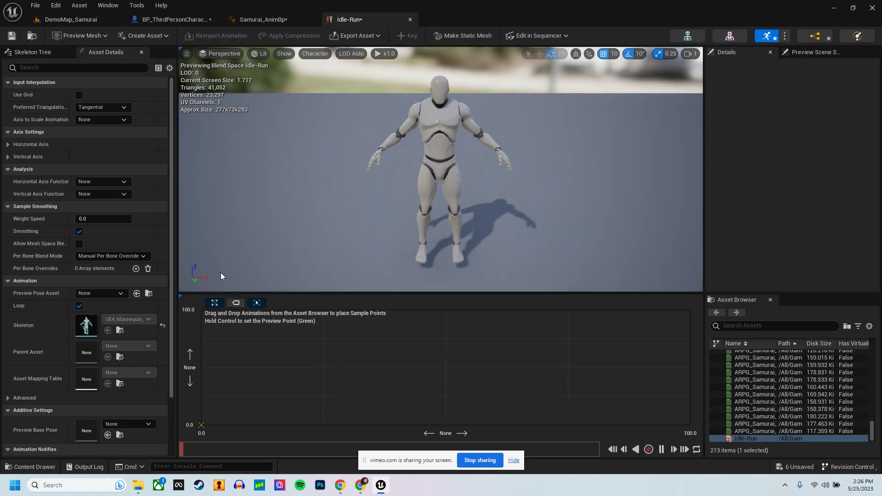
- Name the blend space's horizontal axis Speed and set its maximum axis value to 600
click(7, 145)
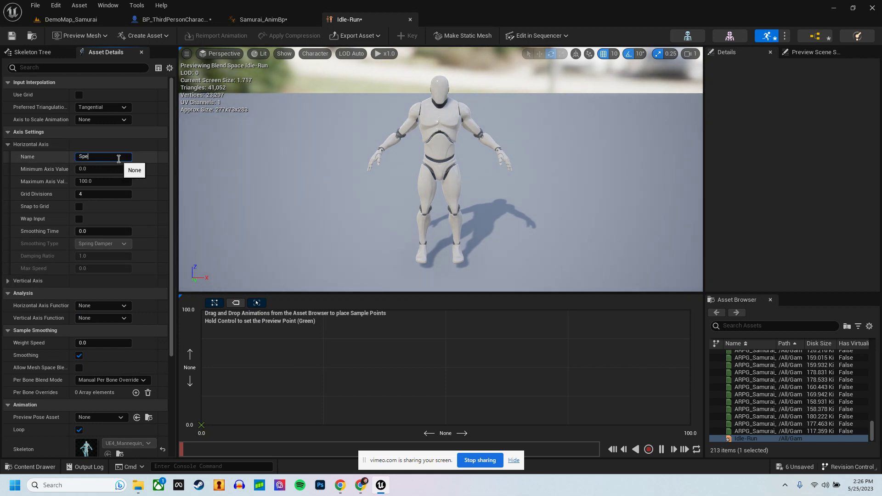
click(91, 159)
click(95, 169)
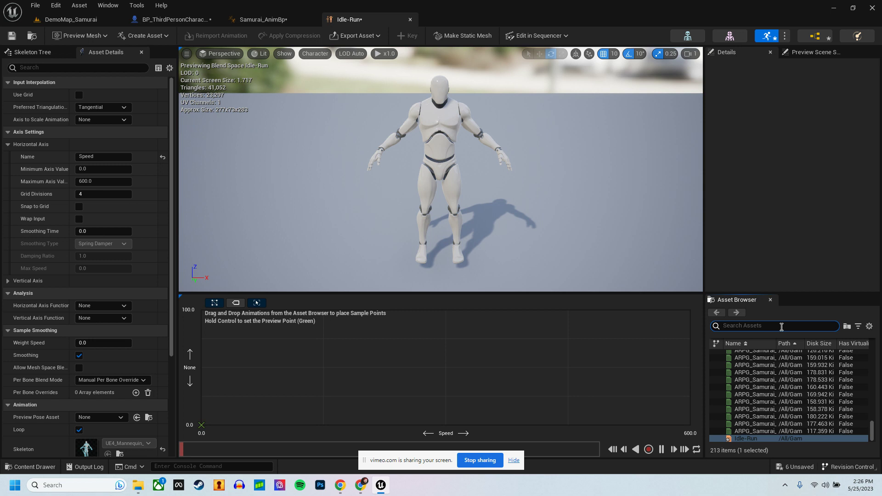
- Find the ARPG_Samurai_Anim_UE_Idle2 animation and place it as a sample at Speed 0 in the blend space
text(e)
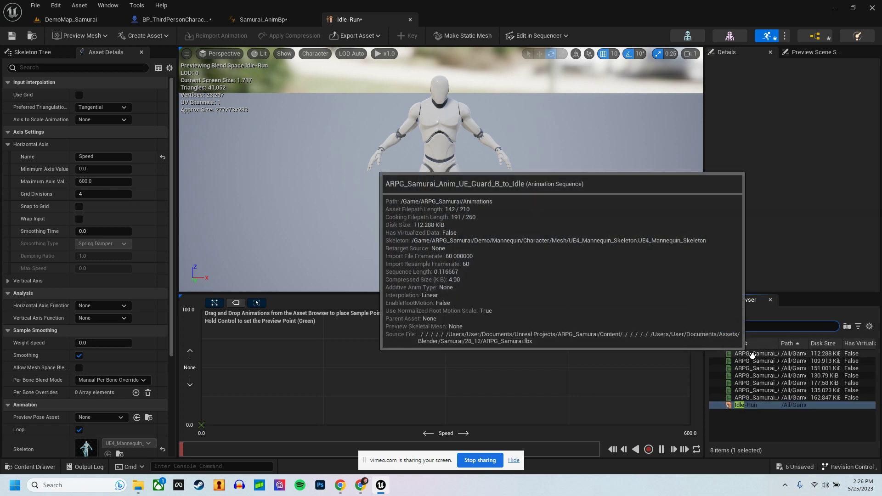
mouse_move(753, 366)
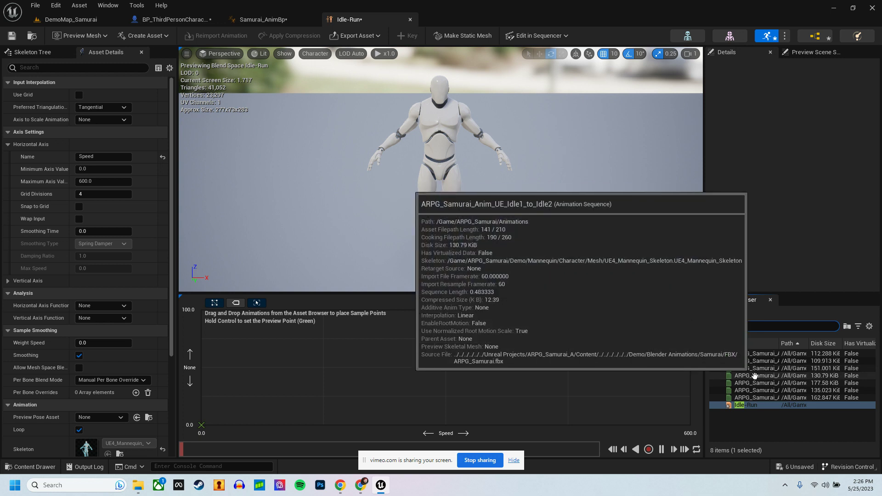
drag(754, 381, 202, 367)
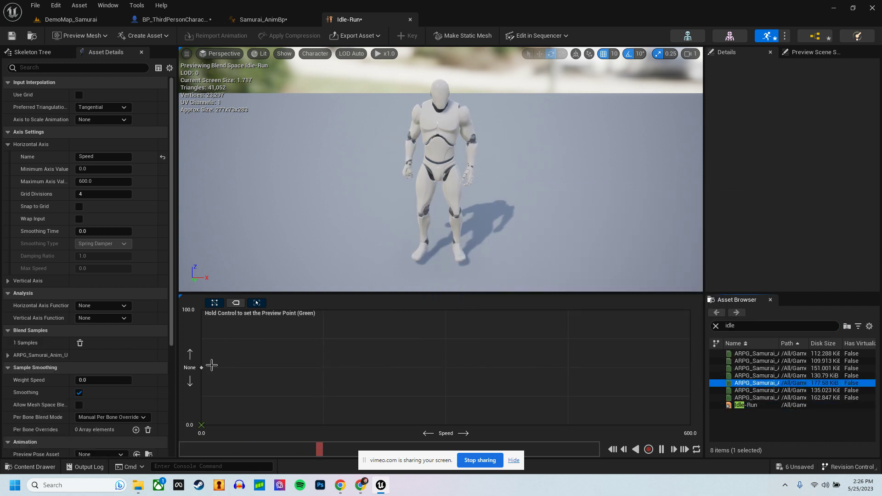
- Search the animations for "run forward" and place ARPG_Samurai_Anim_UE_Run_Forward_IPC as a sample at Speed 600
click(740, 326)
text(run forward)
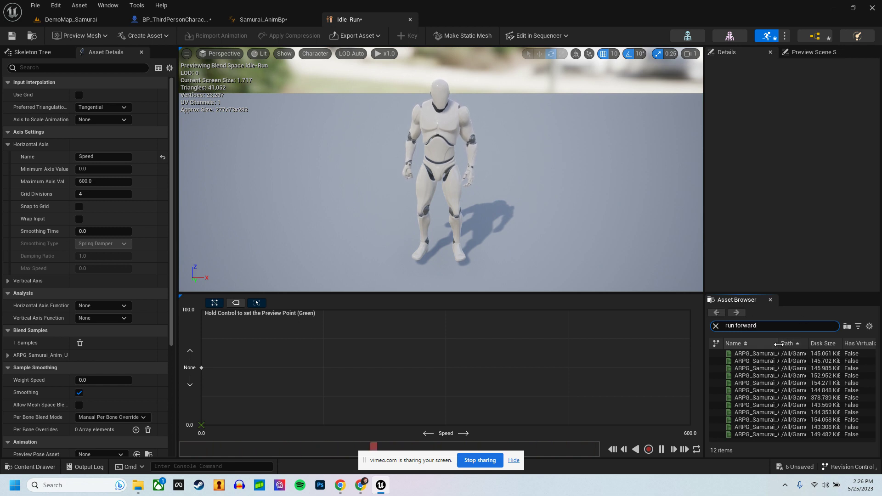
click(797, 346)
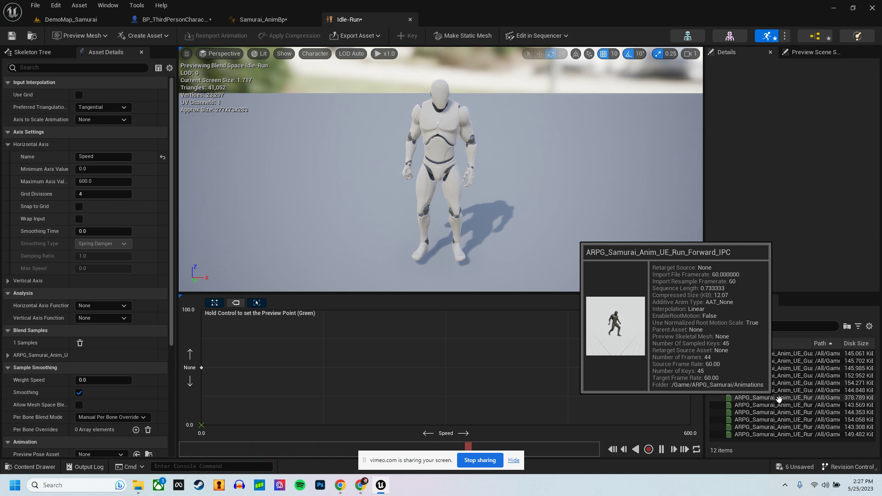
drag(778, 399, 690, 367)
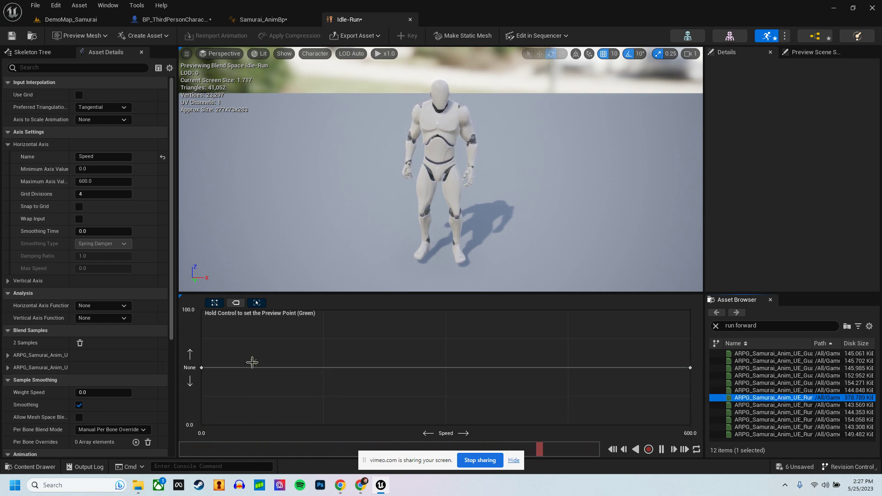
- Save the Idle-Run blend space after previewing its full-speed run, and switch to Samurai_AnimBp
key(ctrl)
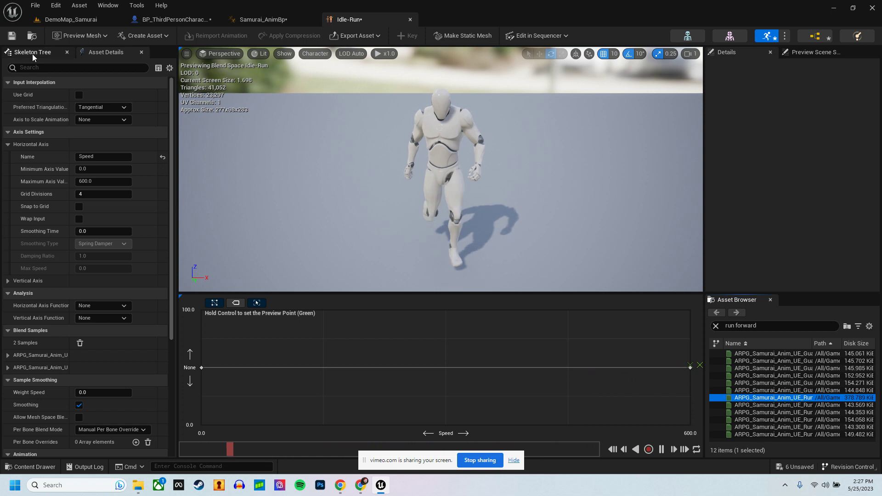
click(12, 35)
click(273, 19)
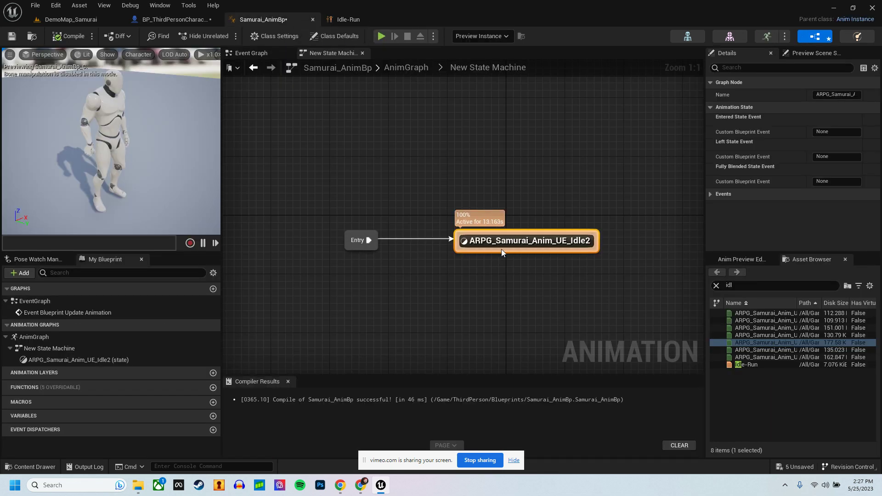
mouse_move(755, 365)
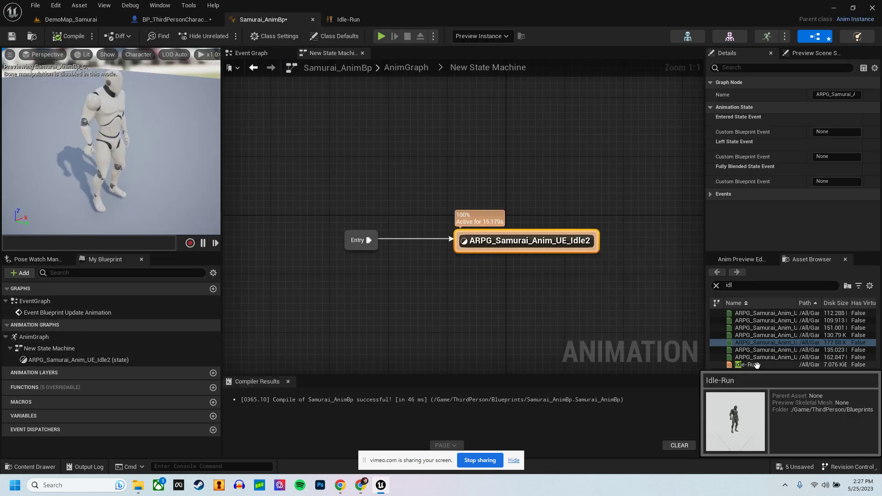
drag(755, 365, 455, 273)
drag(368, 240, 473, 277)
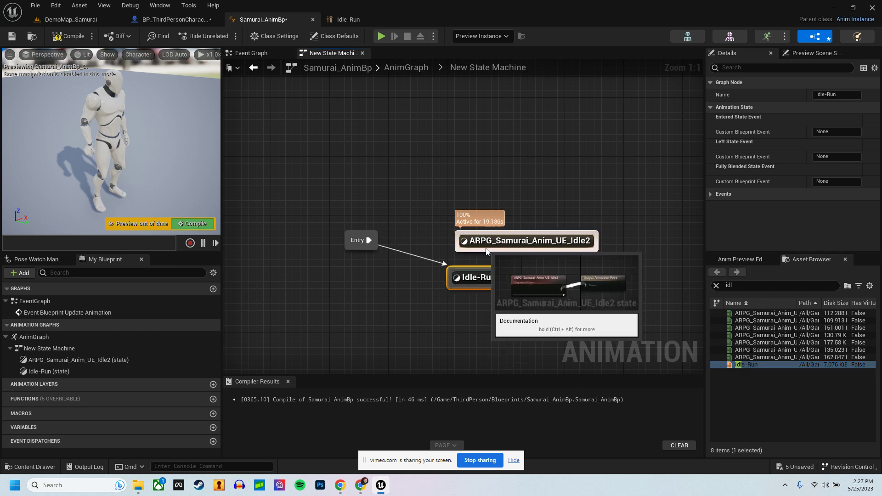
key(Delete)
- Replace the ARPG_Samurai_Anim_UE_Idle2 state with an Idle-Run blend space state connected from Entry, and compile
click(505, 251)
key(Delete)
drag(752, 366, 505, 251)
drag(371, 239, 506, 248)
click(58, 38)
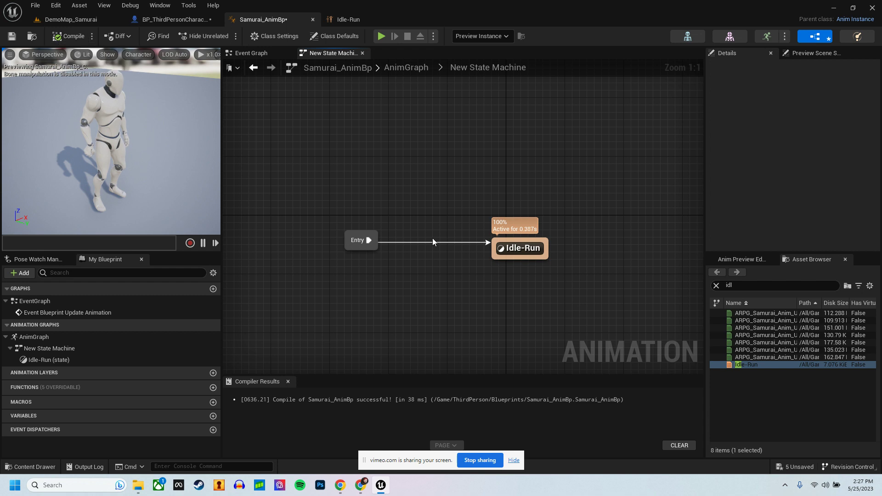
- Inside the Idle-Run state, move the blend space player farther from Output Animation Pose, and compile and save the blueprint
double_click(521, 249)
right_drag(517, 283, 558, 271)
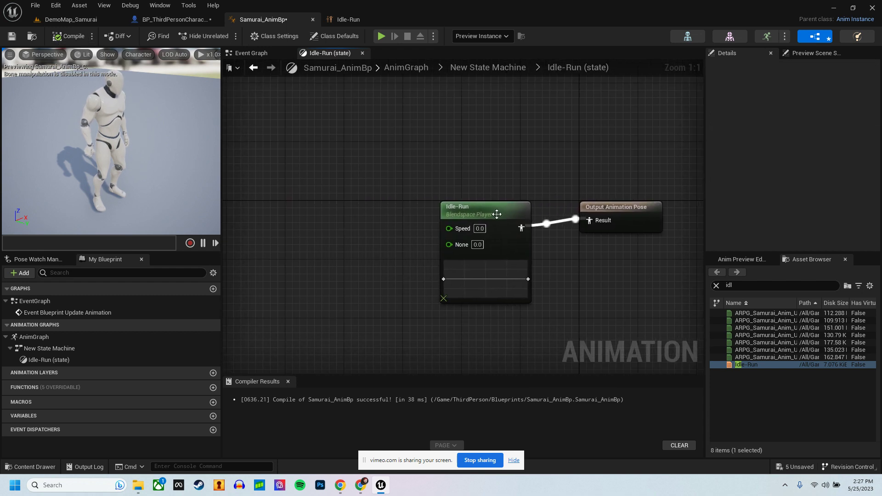
drag(504, 229, 465, 230)
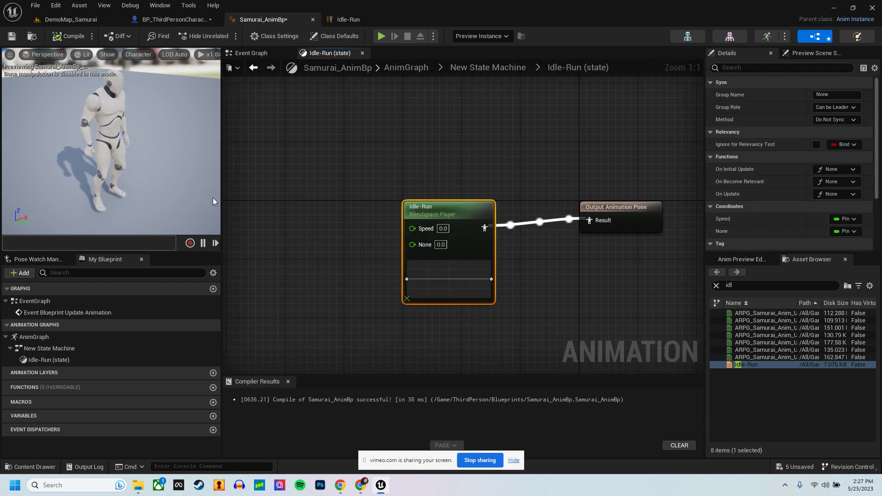
click(68, 36)
click(14, 37)
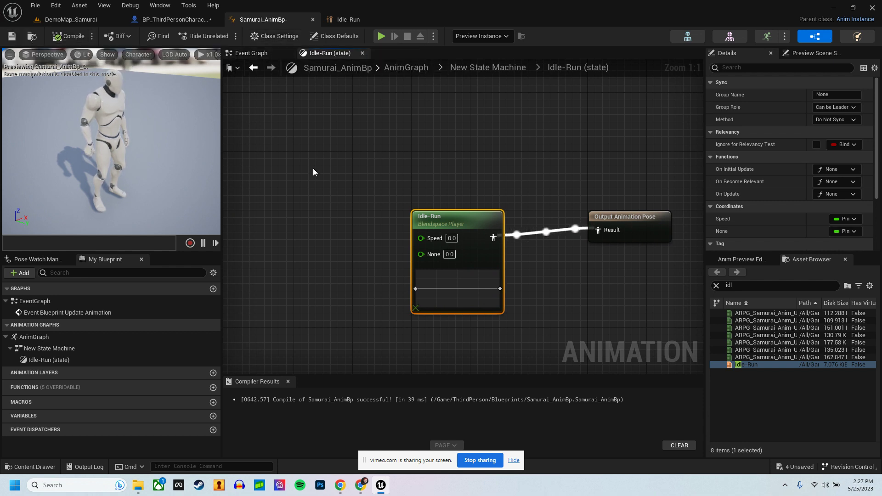
- In Samurai_AnimBp's Event Graph, move the Try Get Pawn Owner node farther below Event Blueprint Update Animation
click(257, 54)
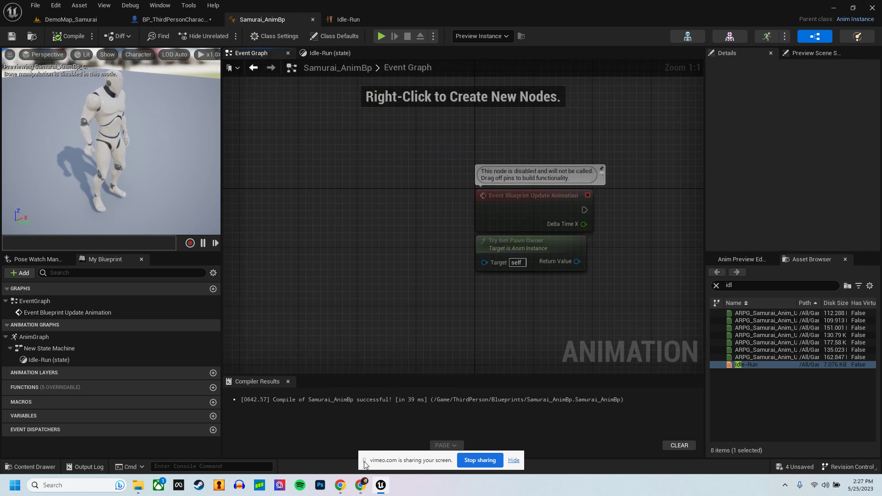
right_drag(431, 169, 321, 175)
right_drag(487, 229, 419, 283)
drag(381, 243, 372, 285)
right_drag(402, 274, 402, 245)
drag(354, 257, 360, 262)
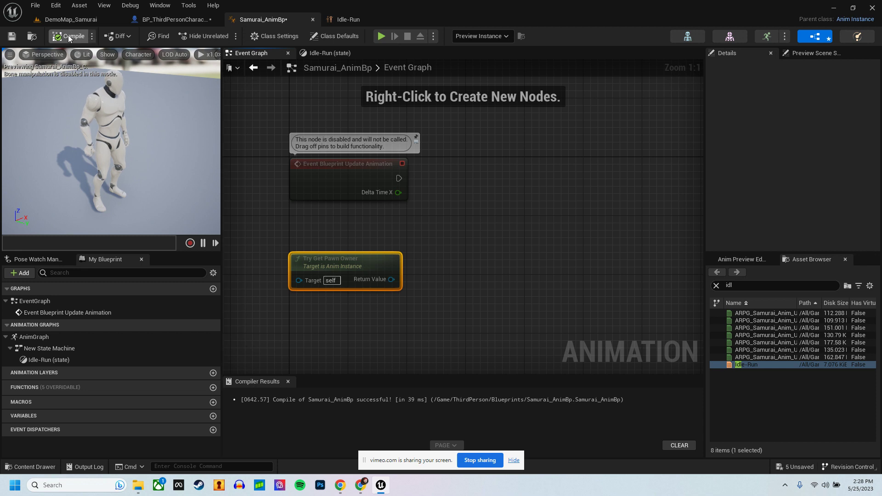
- Look through the project's Characters/Mannequins/Animations/Manny folder for animation assets and return to the Content folder
click(70, 19)
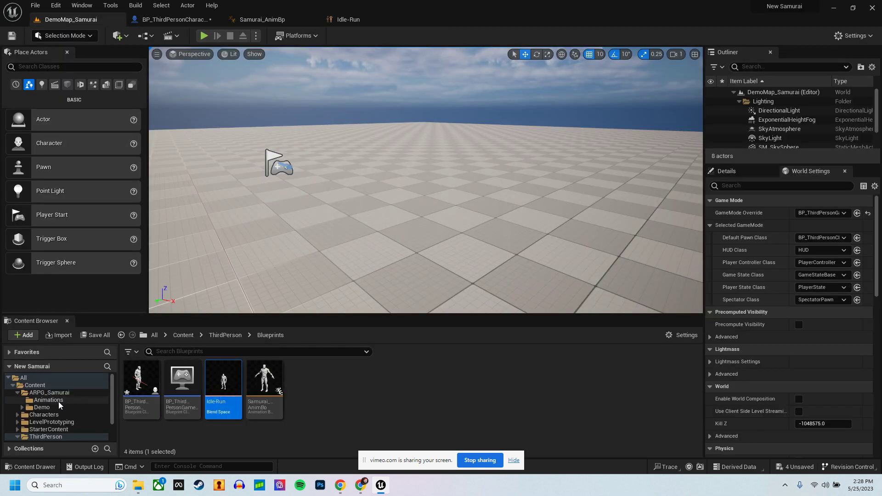
scroll(55, 417, down, 1)
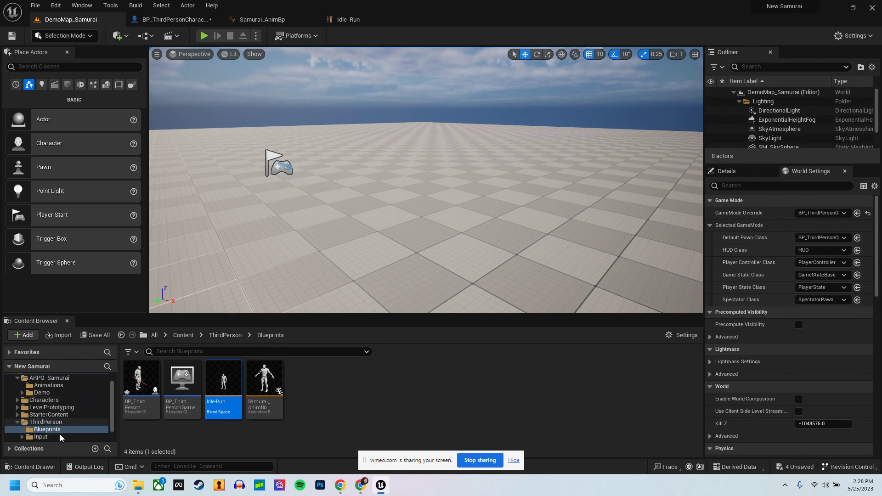
click(52, 401)
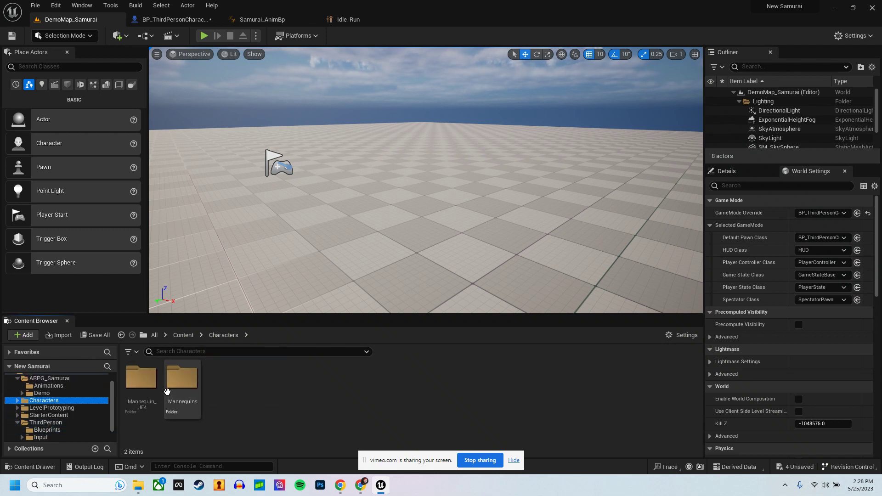
double_click(182, 379)
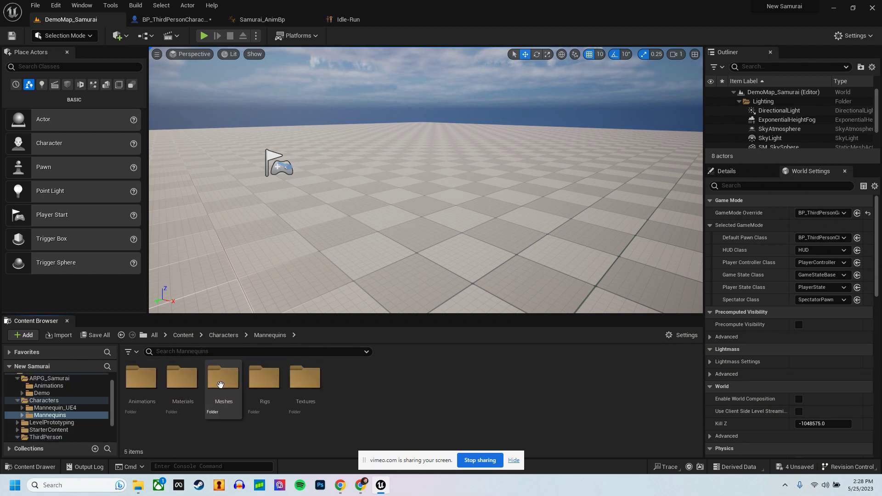
double_click(141, 378)
double_click(141, 378)
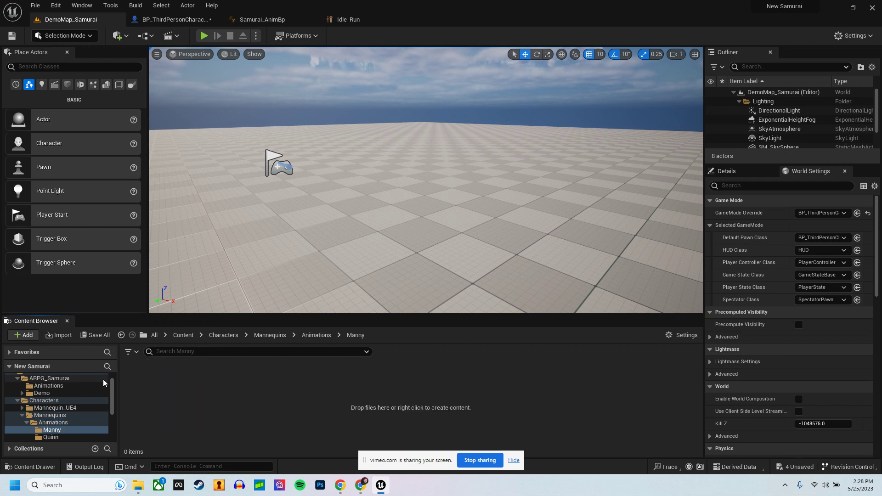
scroll(87, 392, up, 1)
click(36, 385)
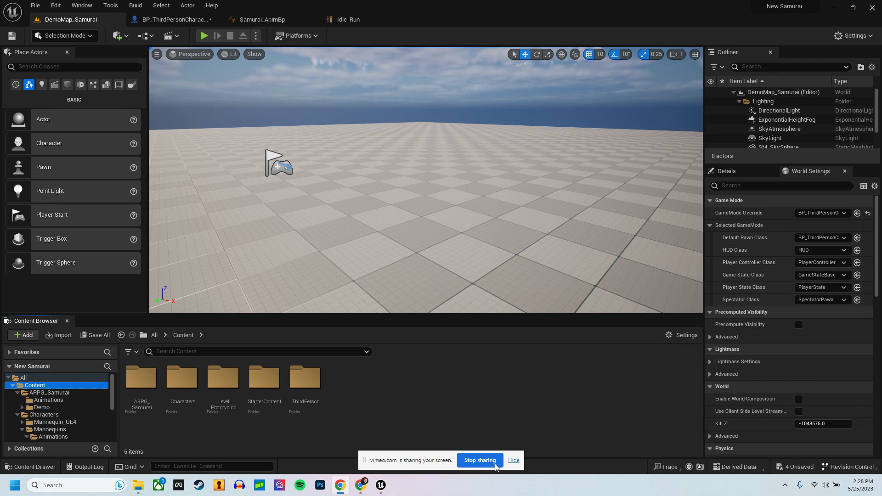
- Switch to the Genjas_Trials project and copy all the node groups in ABP_Manny's Event Graph
mouse_move(380, 491)
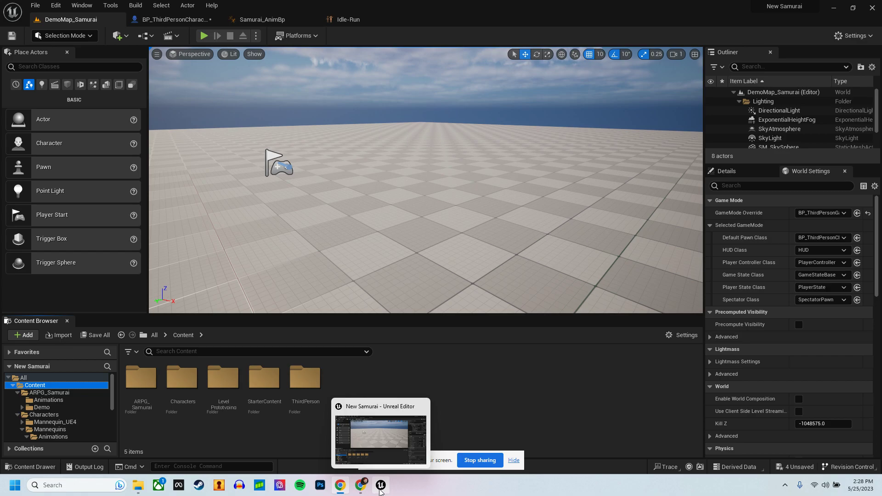
click(367, 490)
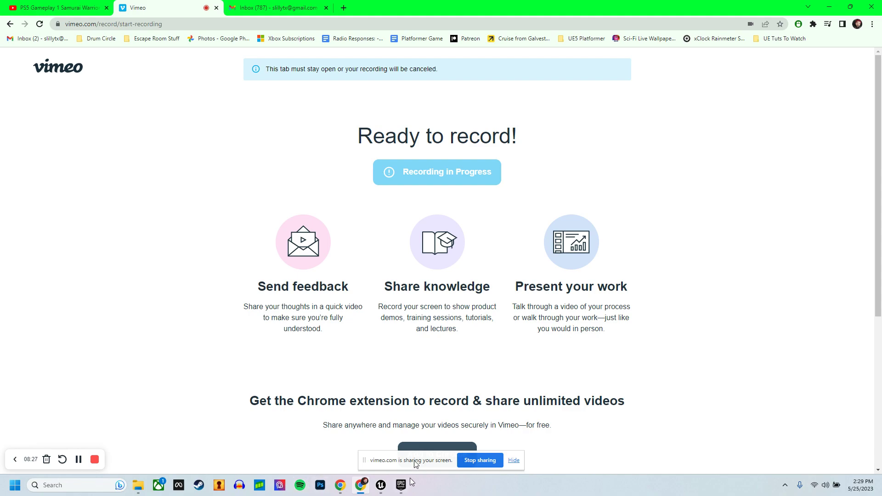
click(406, 490)
click(363, 486)
click(402, 486)
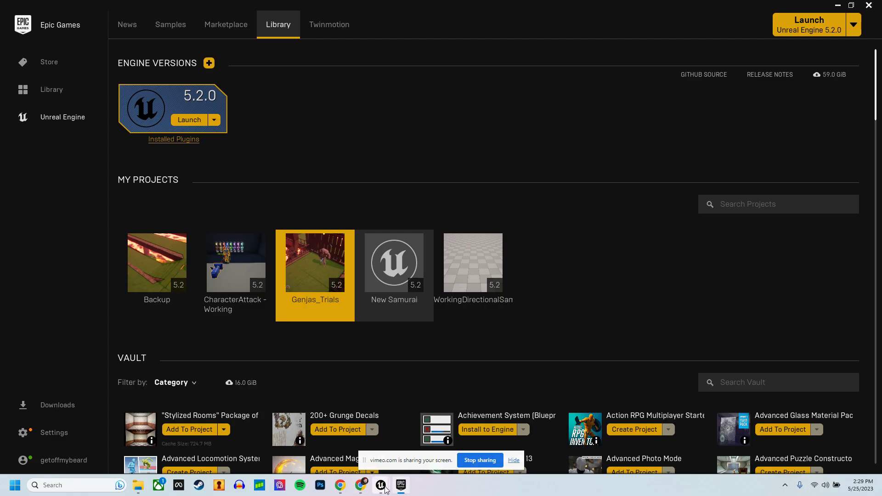
mouse_move(385, 490)
click(479, 440)
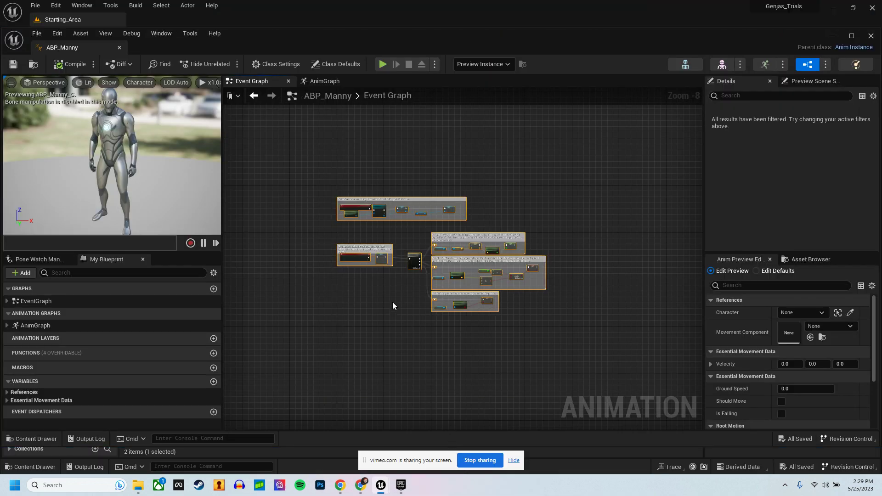
scroll(392, 301, up, 4)
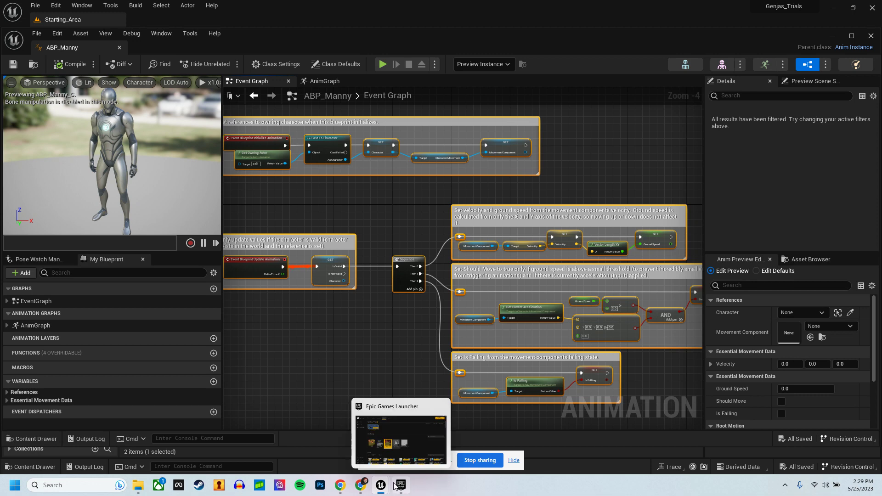
- Back in the New Samurai project, replace the nodes in Samurai_AnimBp's Event Graph with the copied ABP_Manny nodes and compile
mouse_move(387, 486)
click(271, 451)
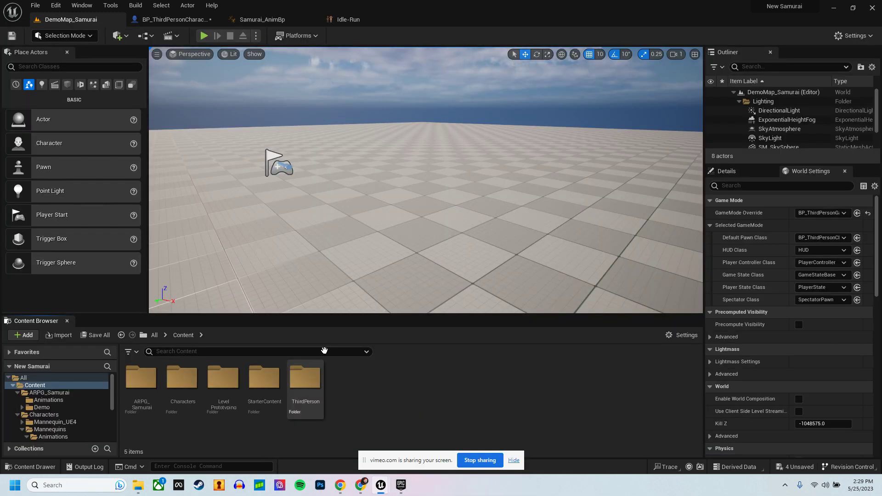
click(253, 19)
drag(240, 137, 354, 305)
key(Delete)
key(ctrl+v)
scroll(430, 241, down, 7)
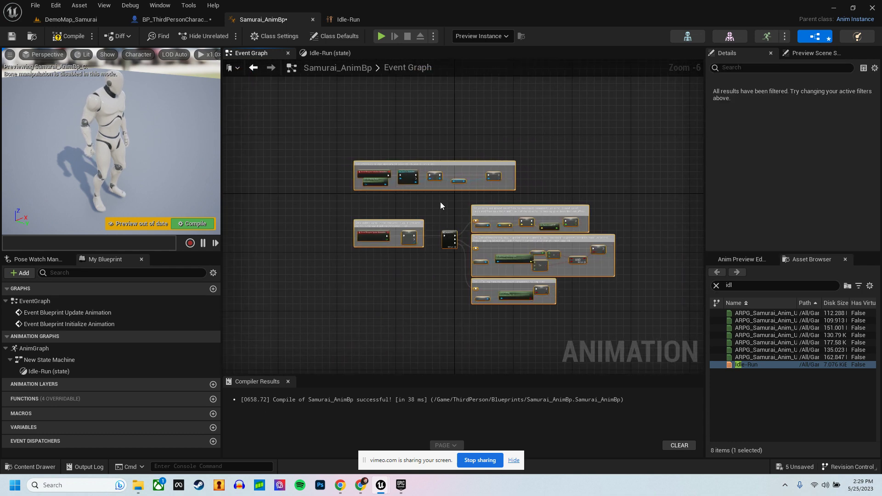
mouse_move(407, 478)
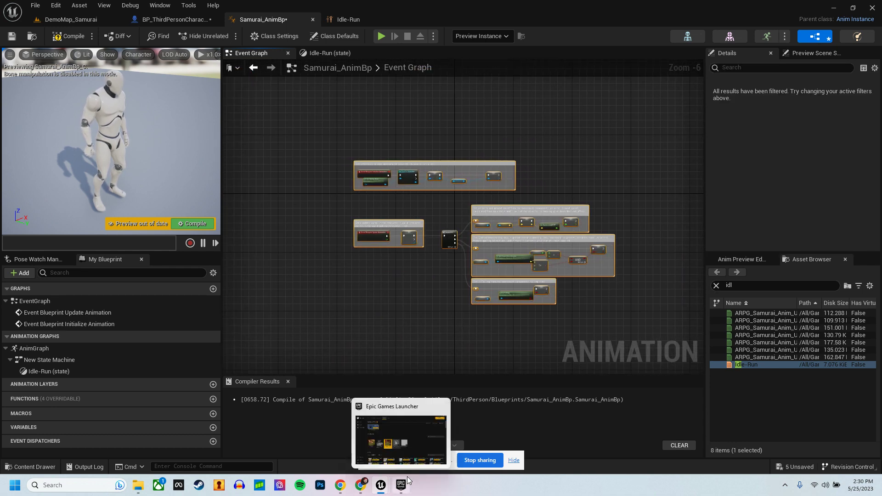
click(409, 276)
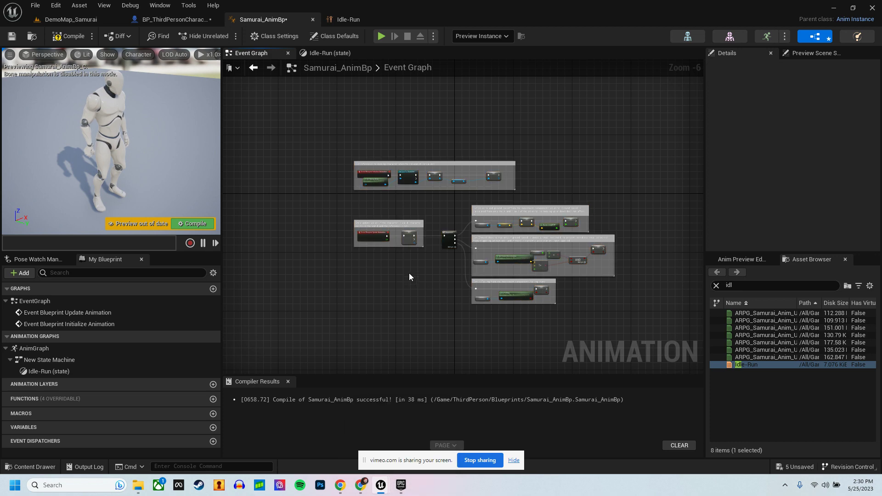
click(69, 36)
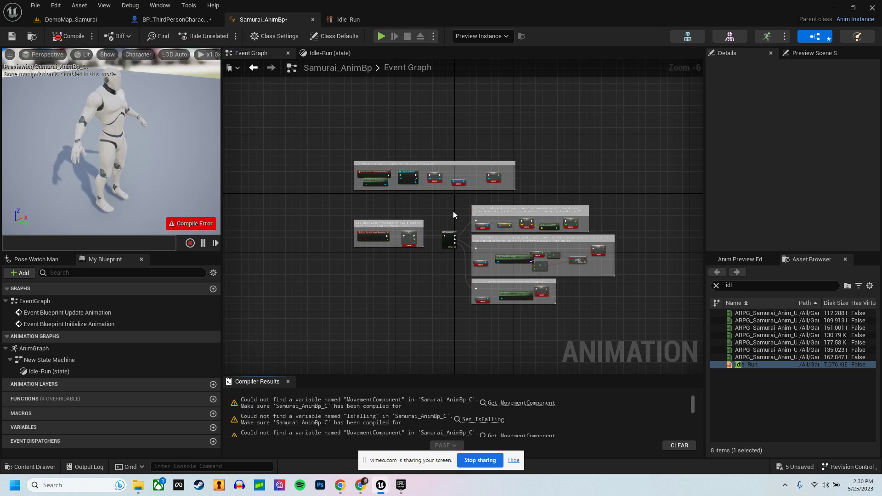
- Promote the As Character output of Cast To Character to a variable, delete the extra SET node, and compile
scroll(454, 211, up, 5)
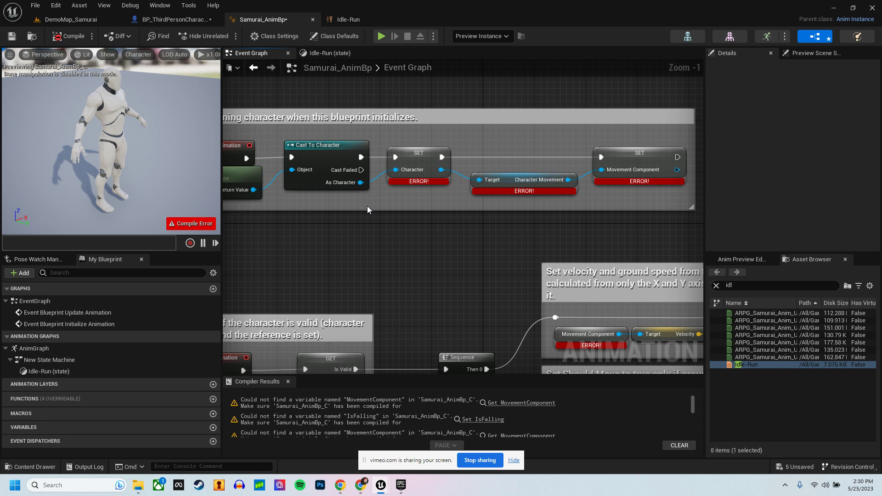
right_click(361, 183)
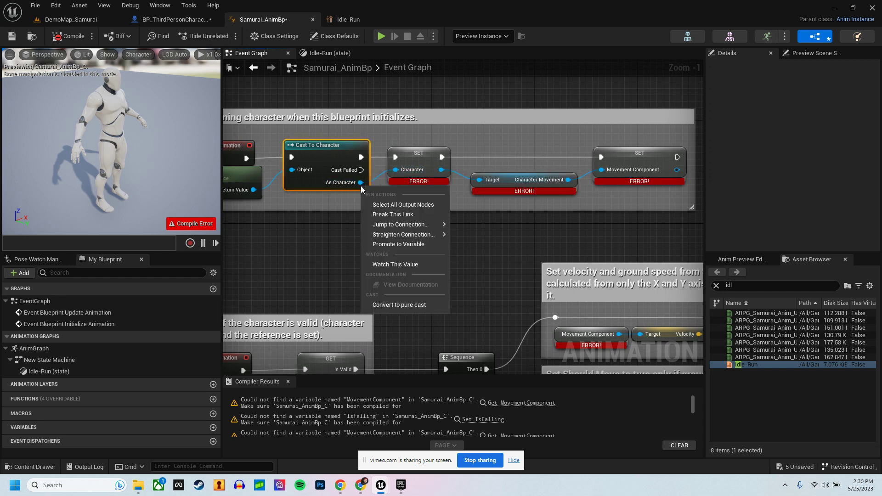
click(396, 245)
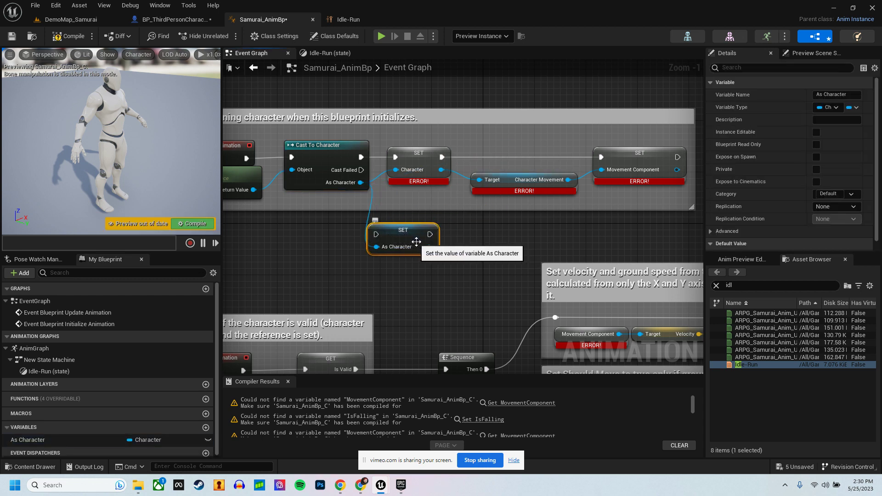
key(Delete)
click(64, 36)
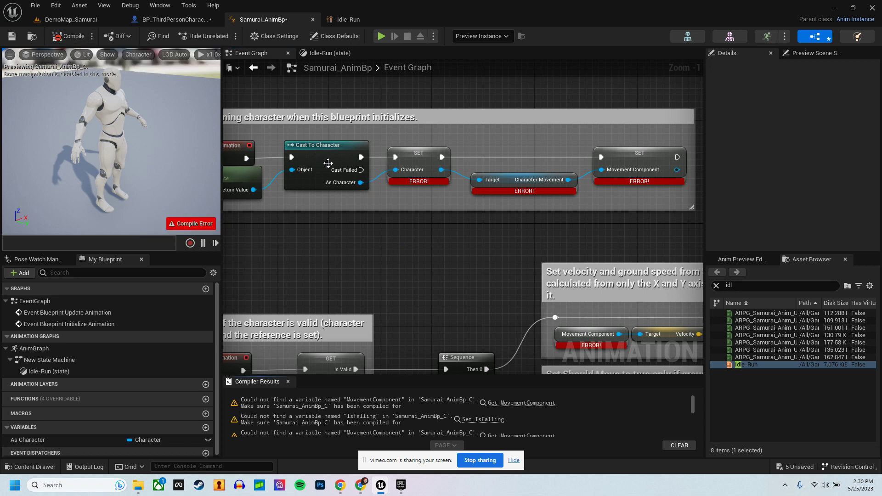
- Rename the As Character variable to Character and compile the blueprint
right_click(46, 442)
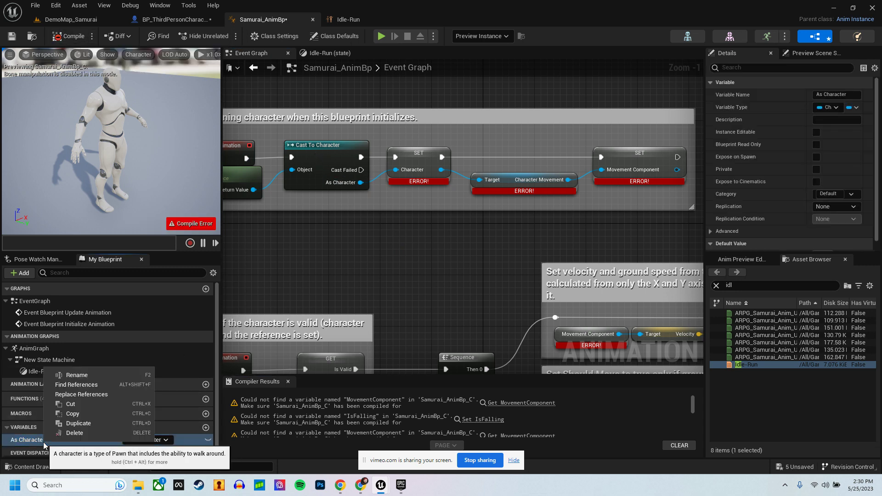
click(77, 375)
text(Character)
key(Return)
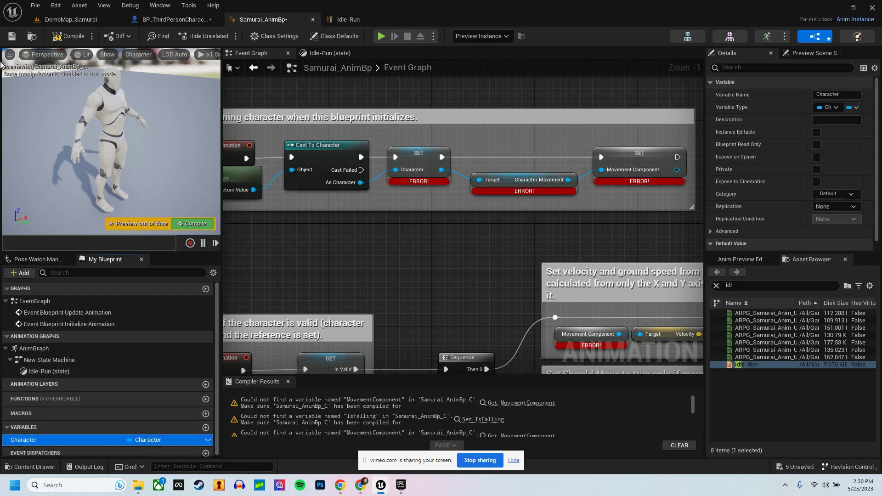
click(73, 36)
- Promote the Character Movement node's output to a variable and delete the extra SET node it adds
right_drag(411, 208, 342, 213)
right_drag(497, 218, 413, 234)
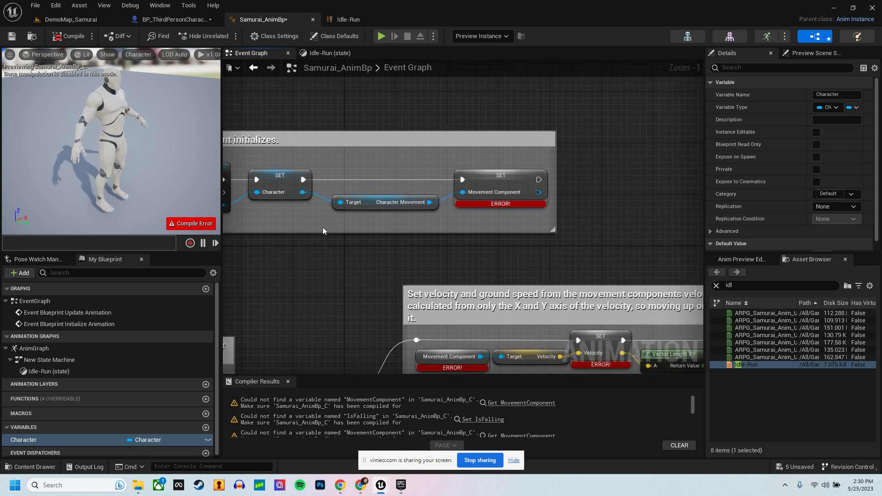
right_click(430, 204)
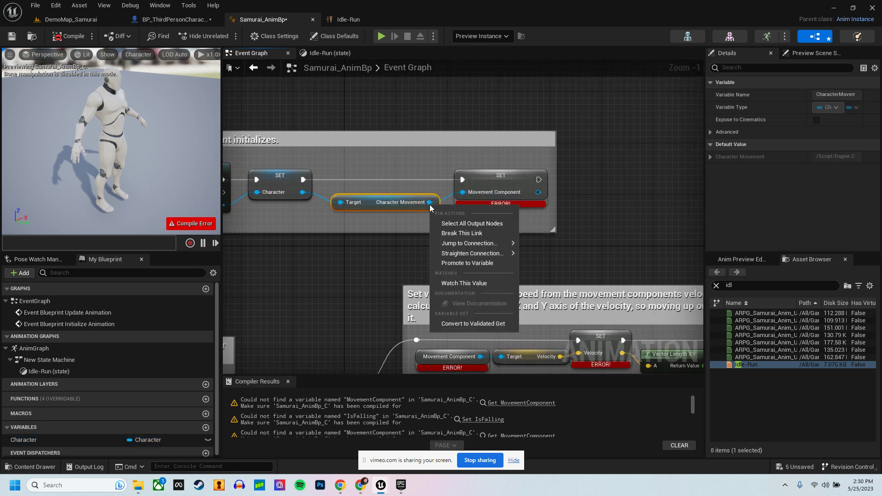
click(473, 263)
drag(563, 218, 557, 236)
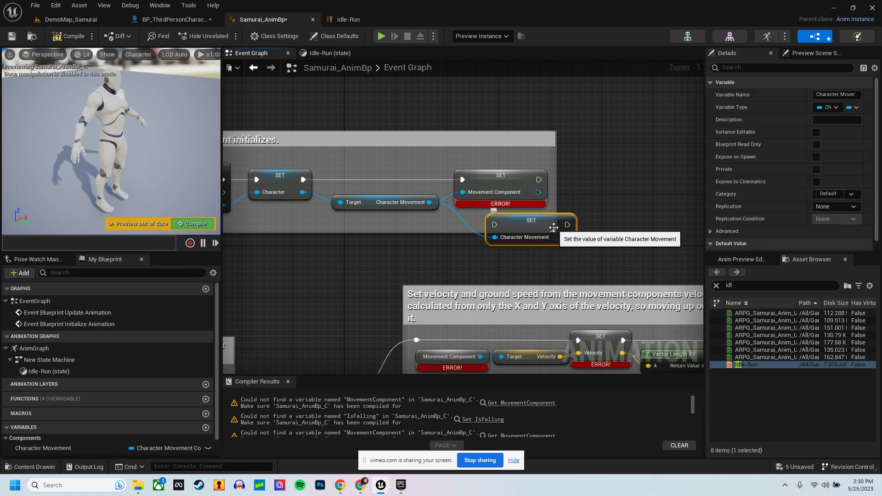
key(Delete)
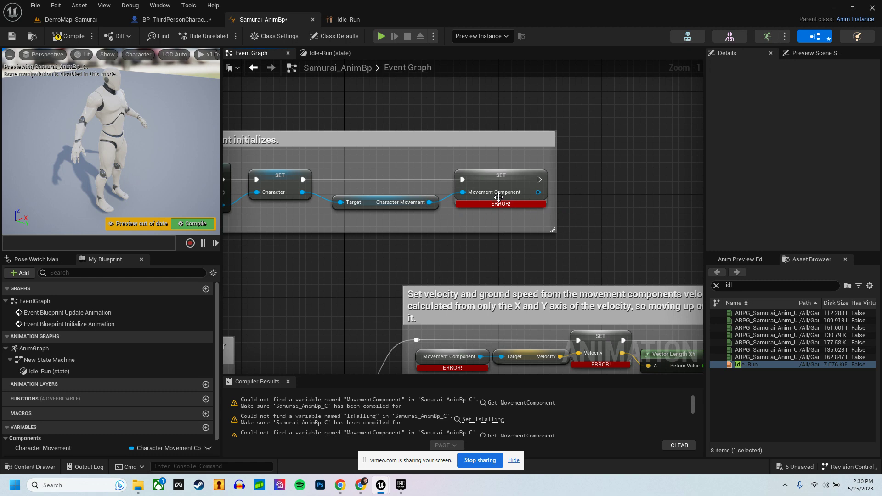
- Rename the Character Movement variable to Movement Component and compile the blueprint
scroll(106, 374, down, 2)
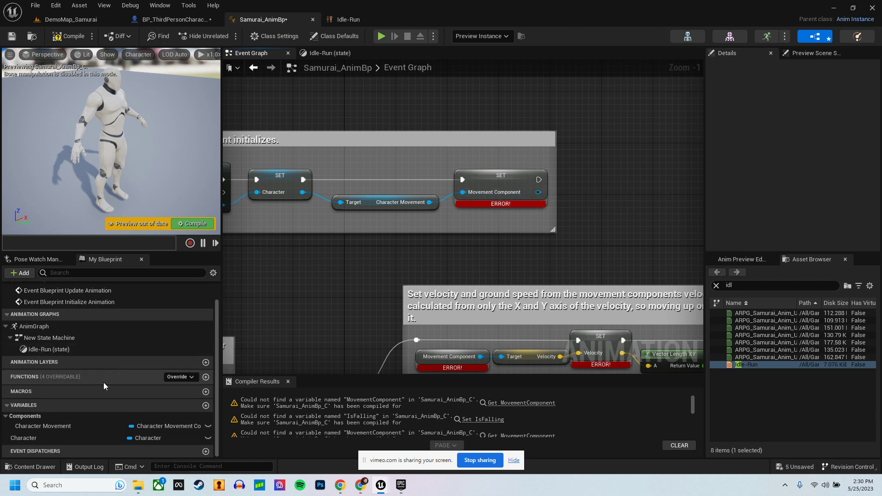
click(57, 425)
right_click(58, 426)
click(91, 351)
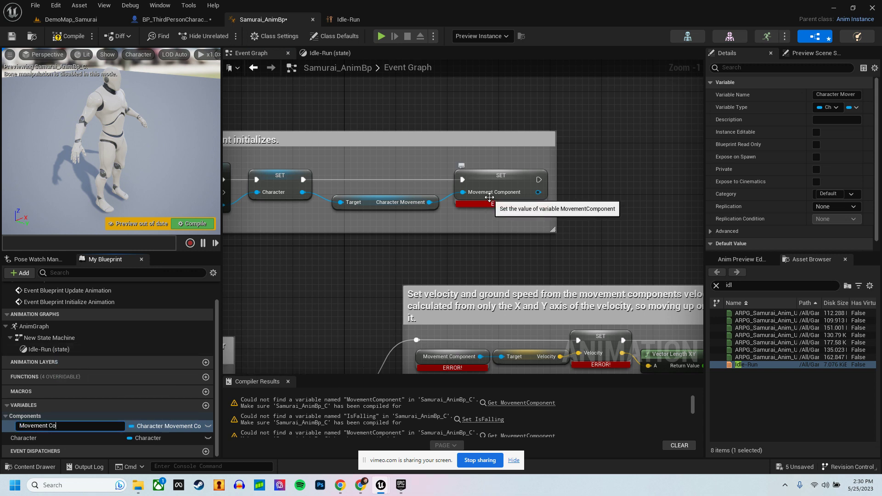
text(Movement Component)
key(Return)
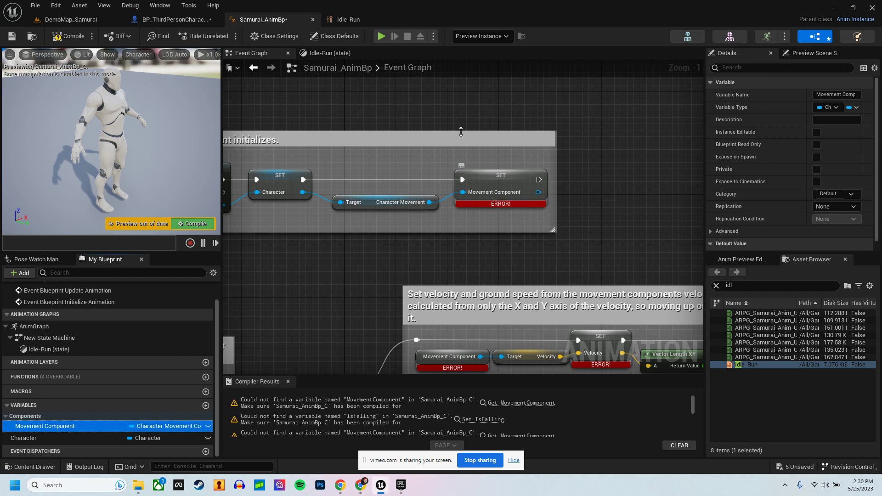
click(64, 41)
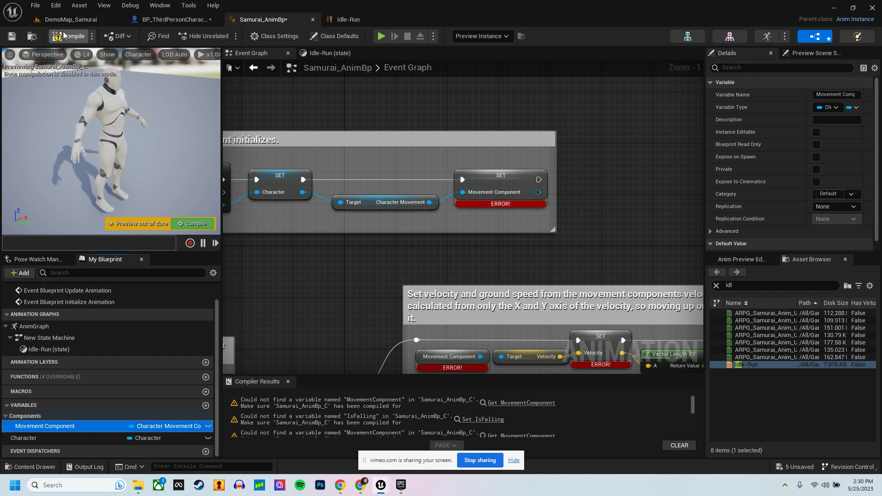
- Replace the faulty Movement Component SET node with a new one from the variable, following the Character SET node
click(498, 188)
key(Delete)
drag(46, 426, 304, 179)
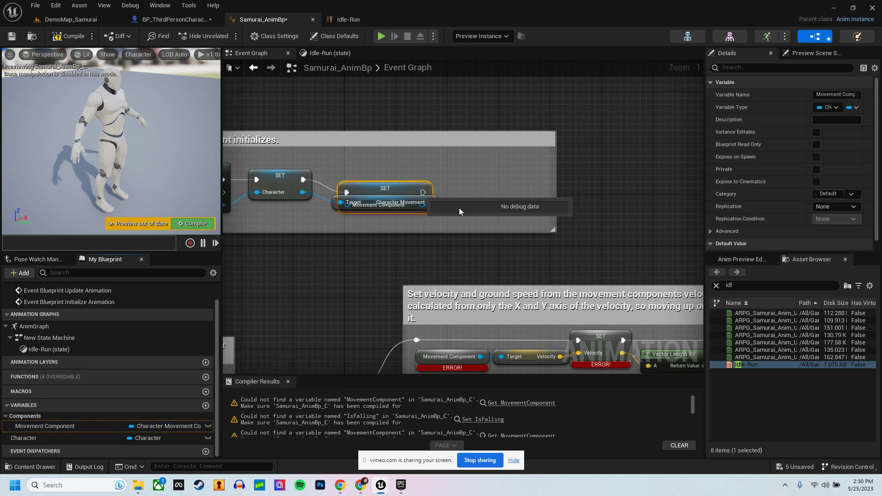